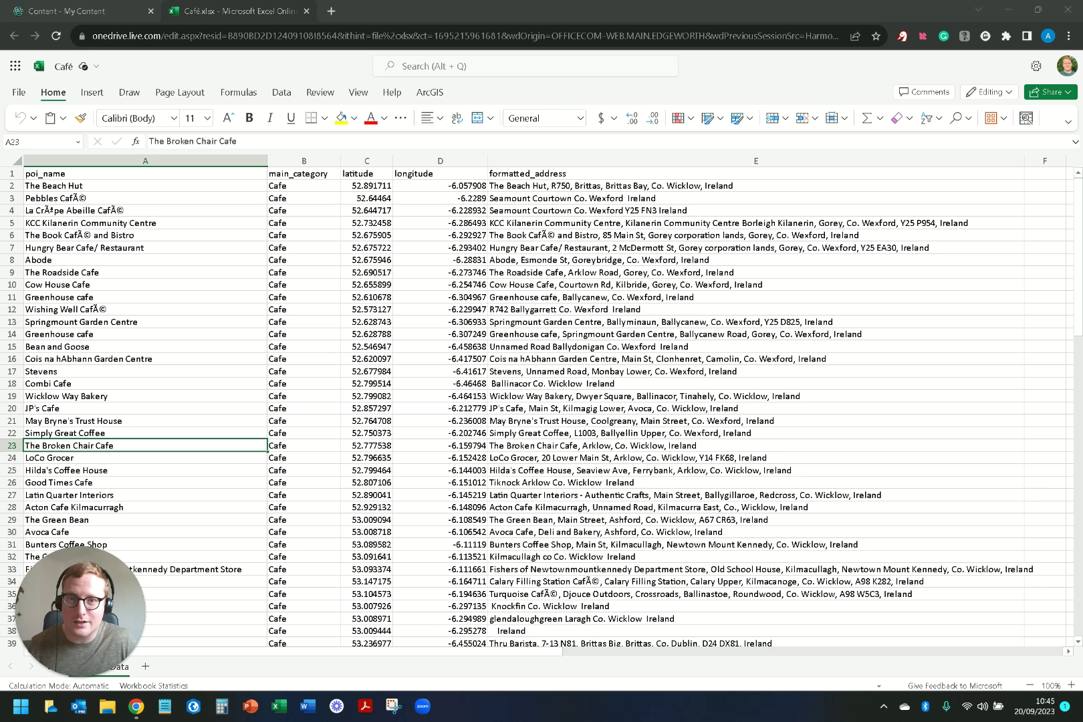
Review the latitude and longitude columns (C:D) in the Café.xlsx workbook, ending on cell A6
{"action": "left_click_drag", "start_coordinate": [370, 160], "coordinate": [409, 156]}
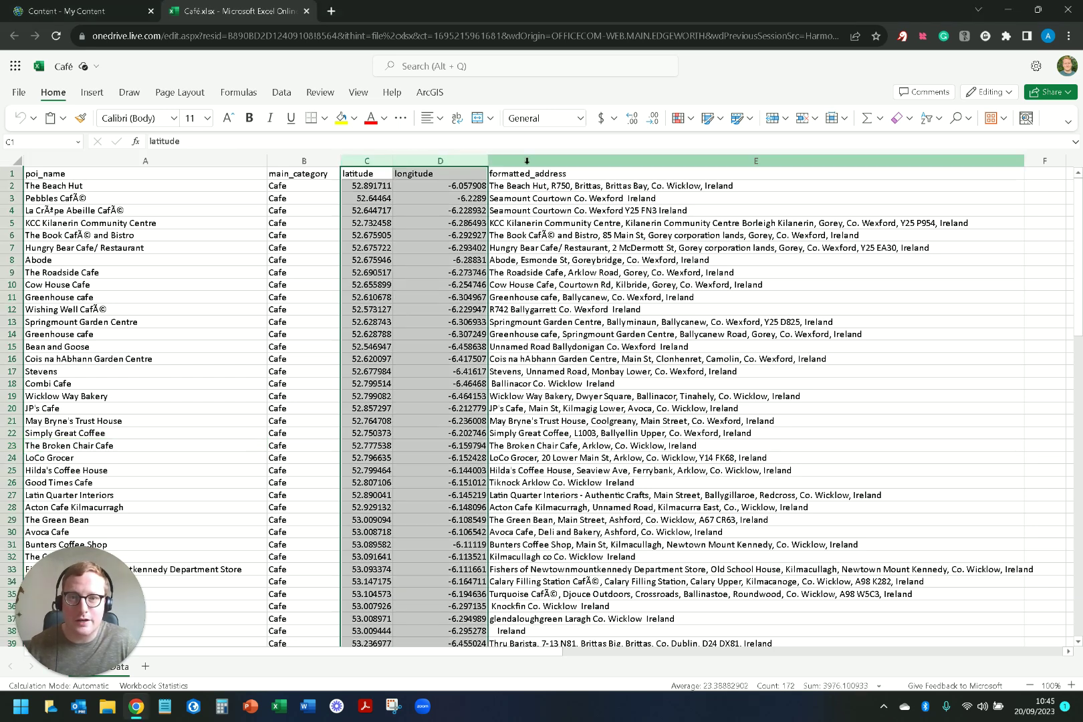
{"action": "left_click", "coordinate": [528, 185]}
{"action": "left_click", "coordinate": [358, 160]}
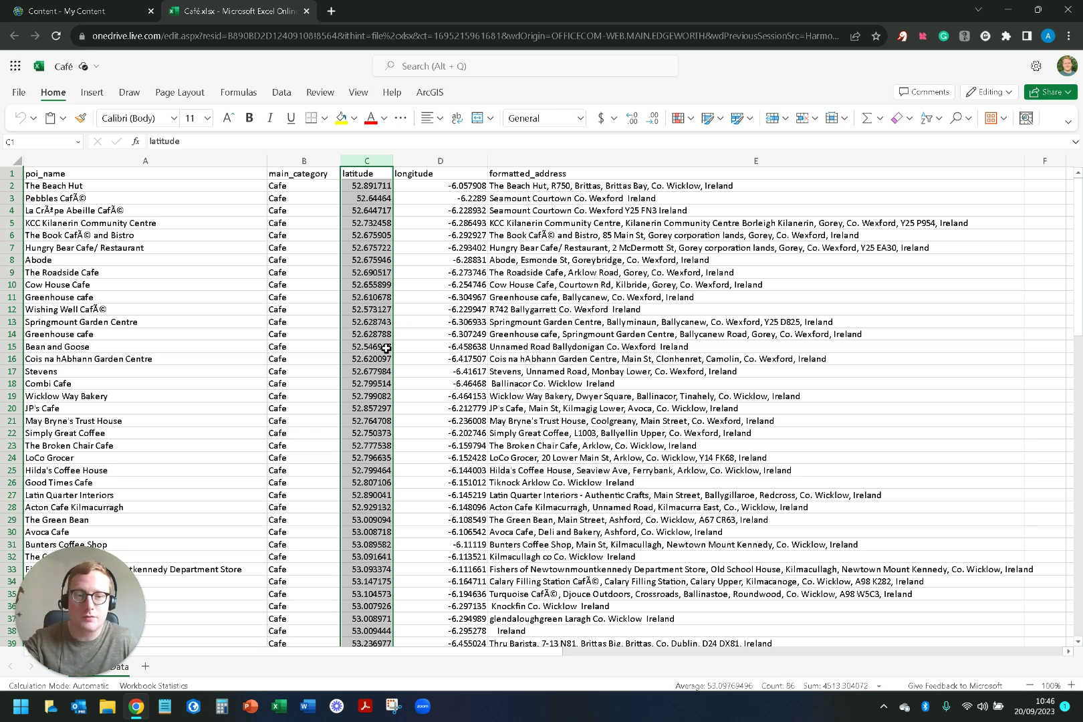
{"action": "left_click", "coordinate": [252, 234]}
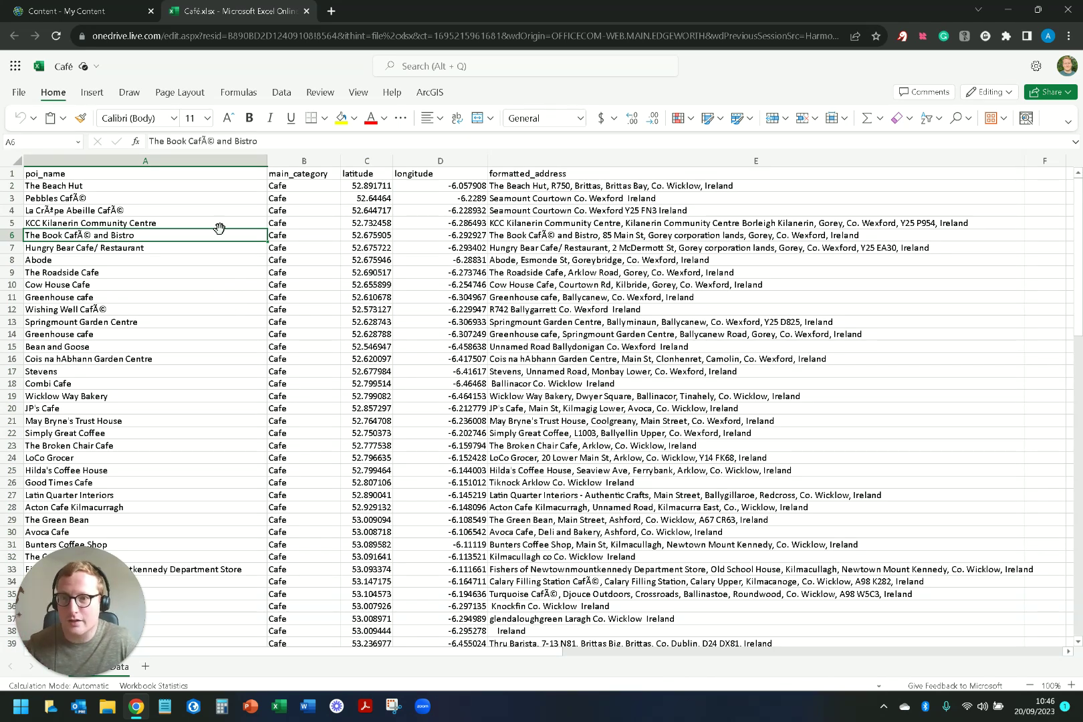
From My Content, begin a new item and choose OneDrive as its file source
{"action": "left_click", "coordinate": [98, 19]}
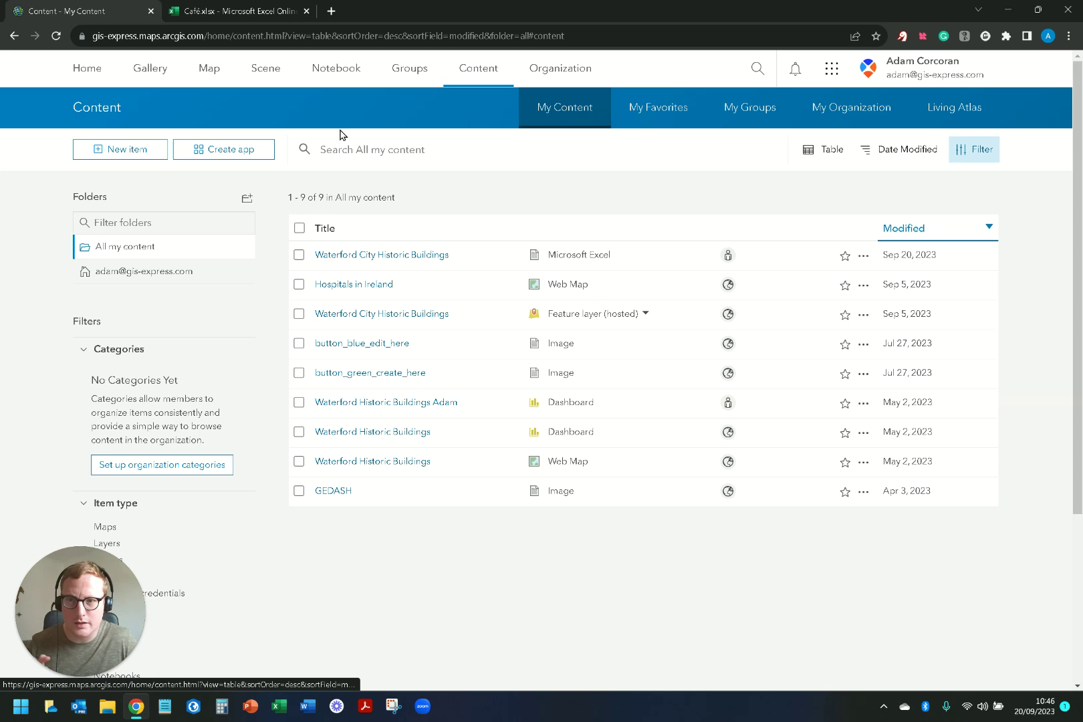
{"action": "left_click", "coordinate": [141, 153]}
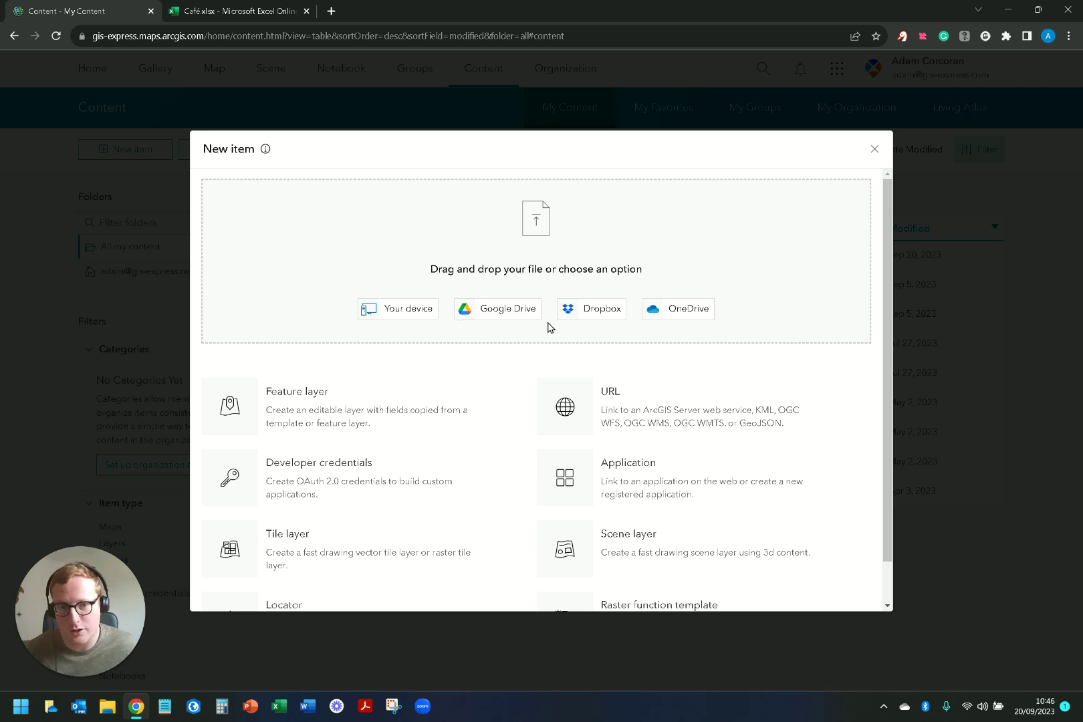
{"action": "left_click", "coordinate": [671, 310]}
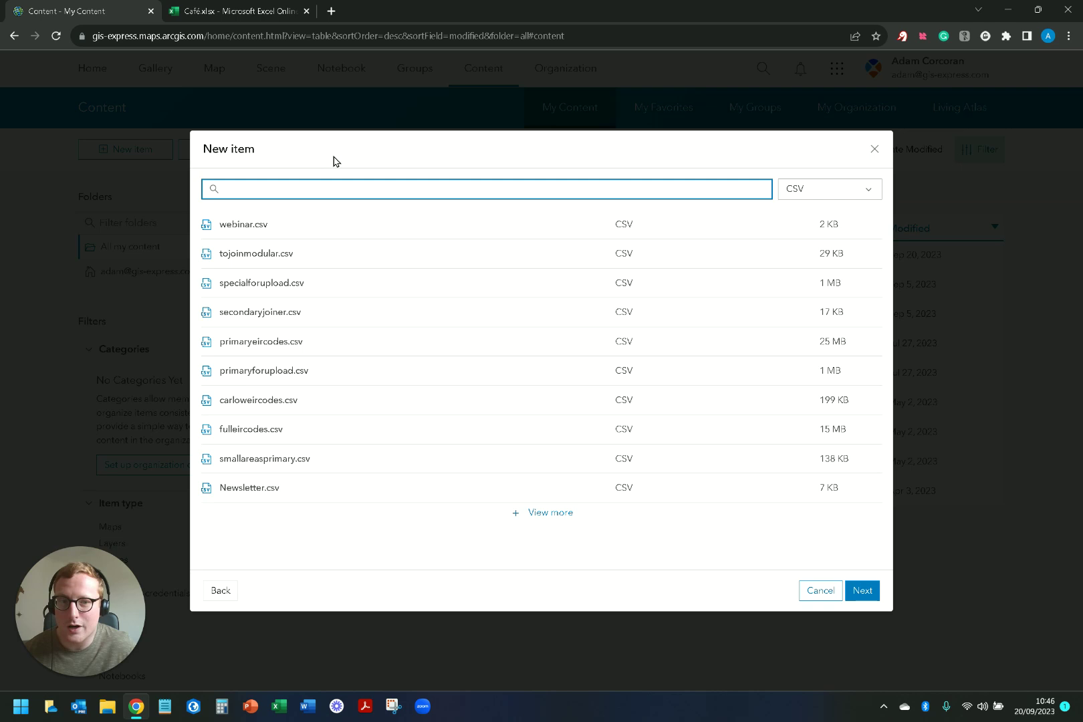
Filter the OneDrive file list to Excel, select Café.xlsx and continue
{"action": "left_click", "coordinate": [820, 190]}
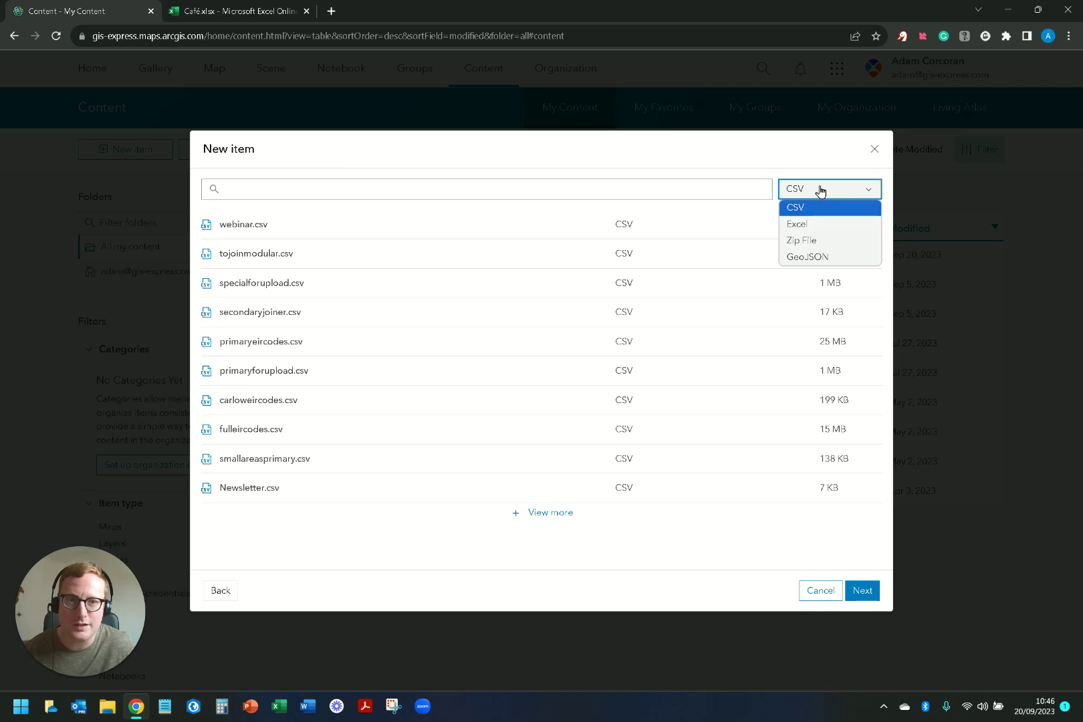
{"action": "left_click", "coordinate": [814, 228]}
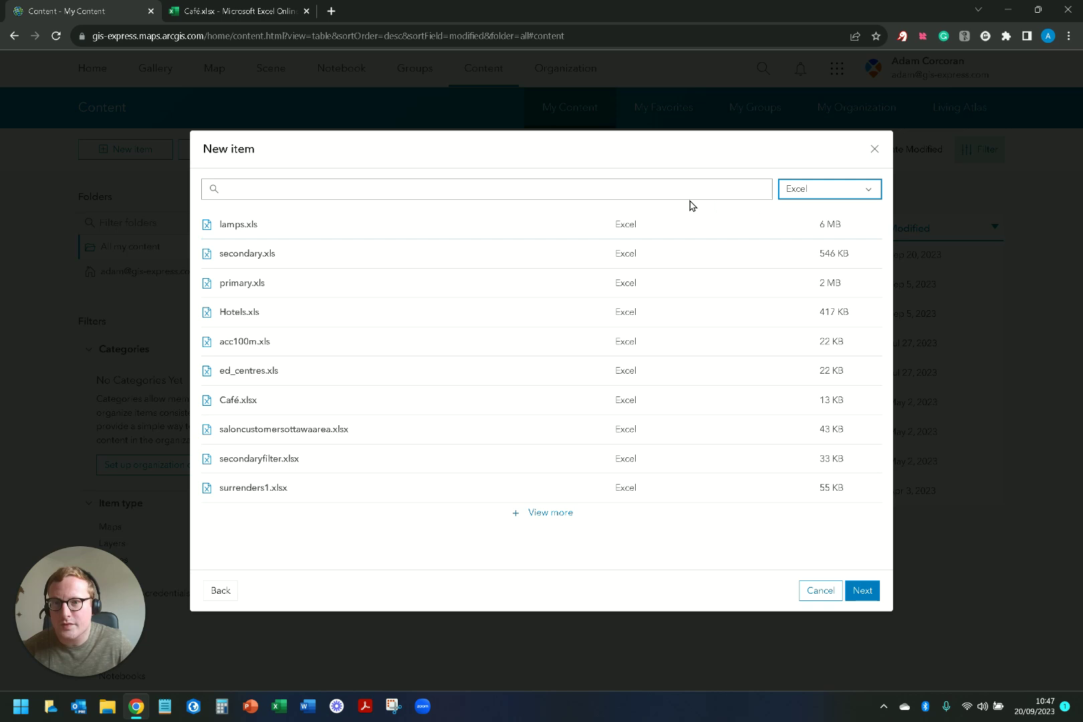
{"action": "left_click", "coordinate": [304, 188]}
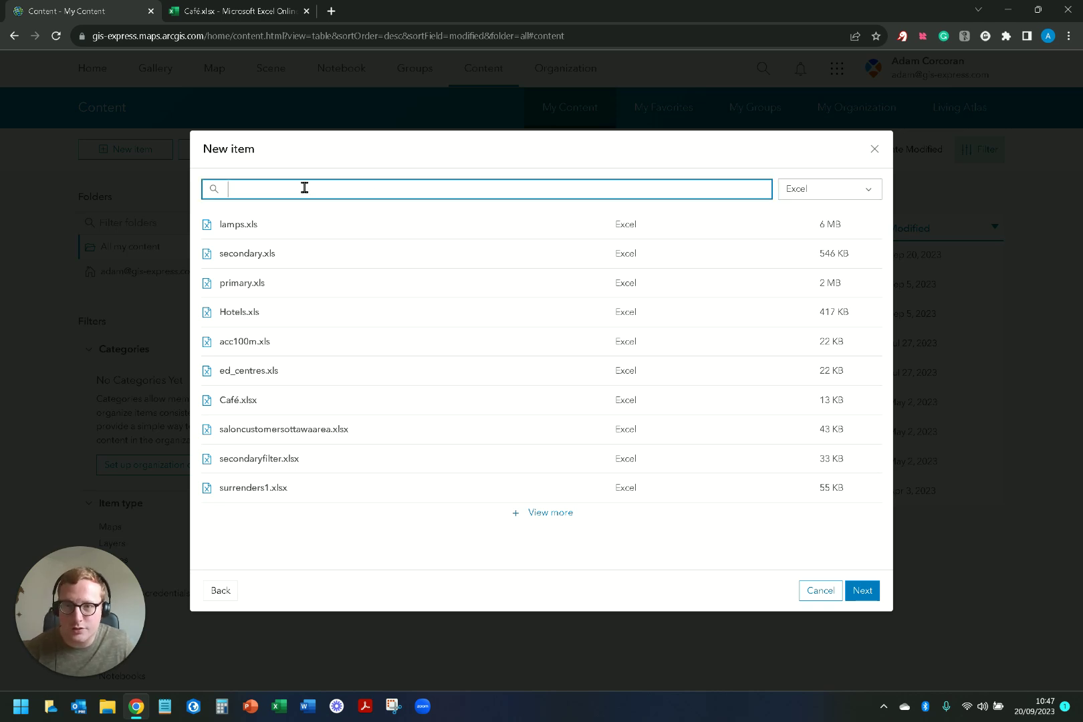
{"action": "left_click", "coordinate": [547, 514]}
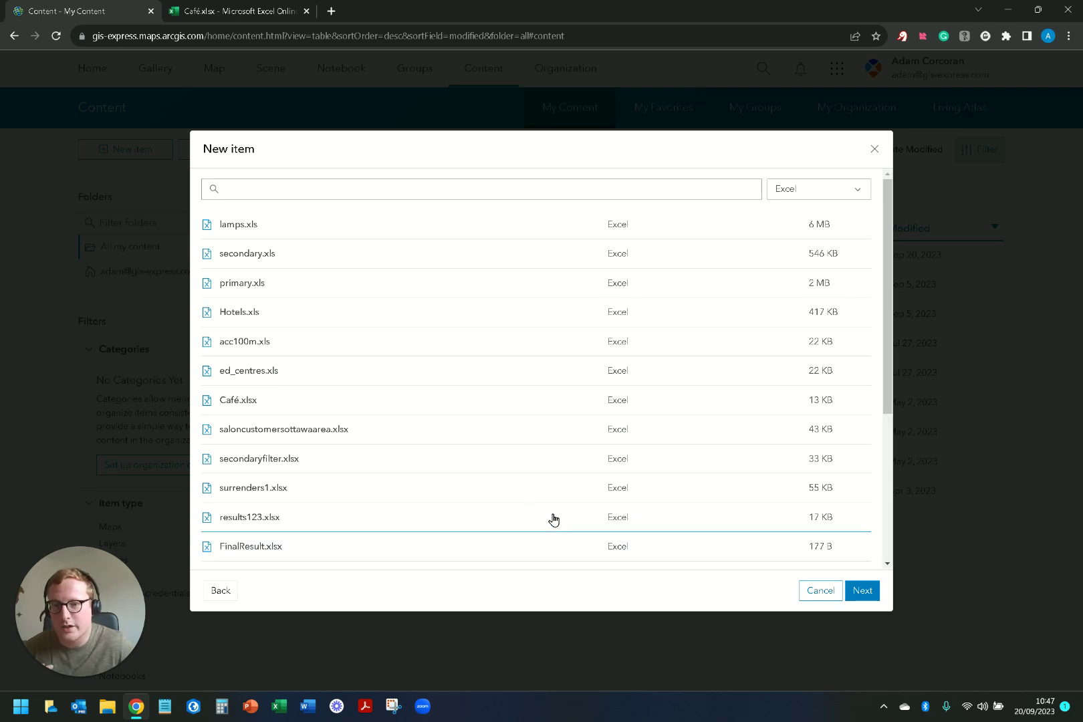
{"action": "scroll", "coordinate": [495, 422], "scroll_direction": "down", "scroll_amount": 3}
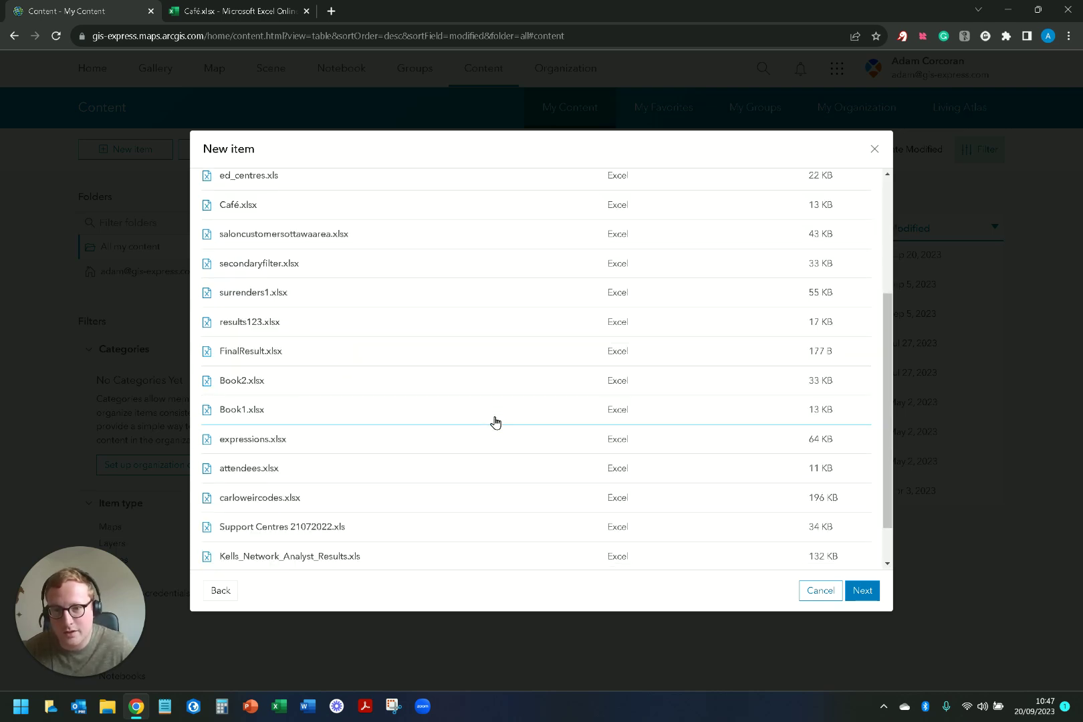
{"action": "scroll", "coordinate": [495, 422], "scroll_direction": "up", "scroll_amount": 3}
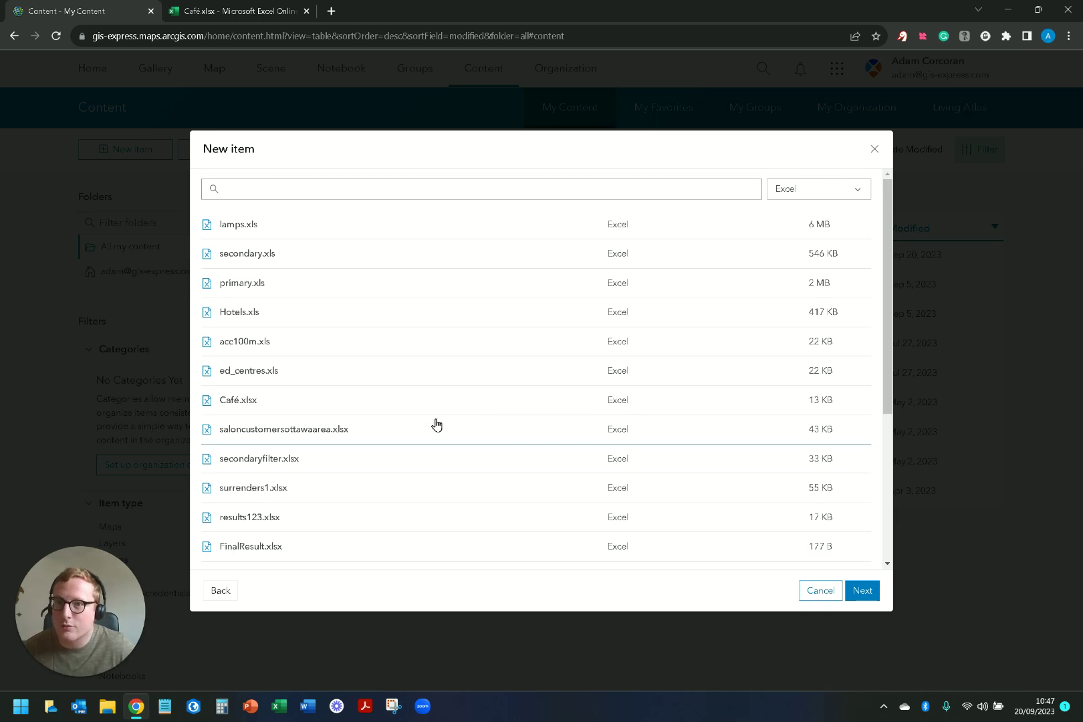
{"action": "left_click", "coordinate": [246, 401]}
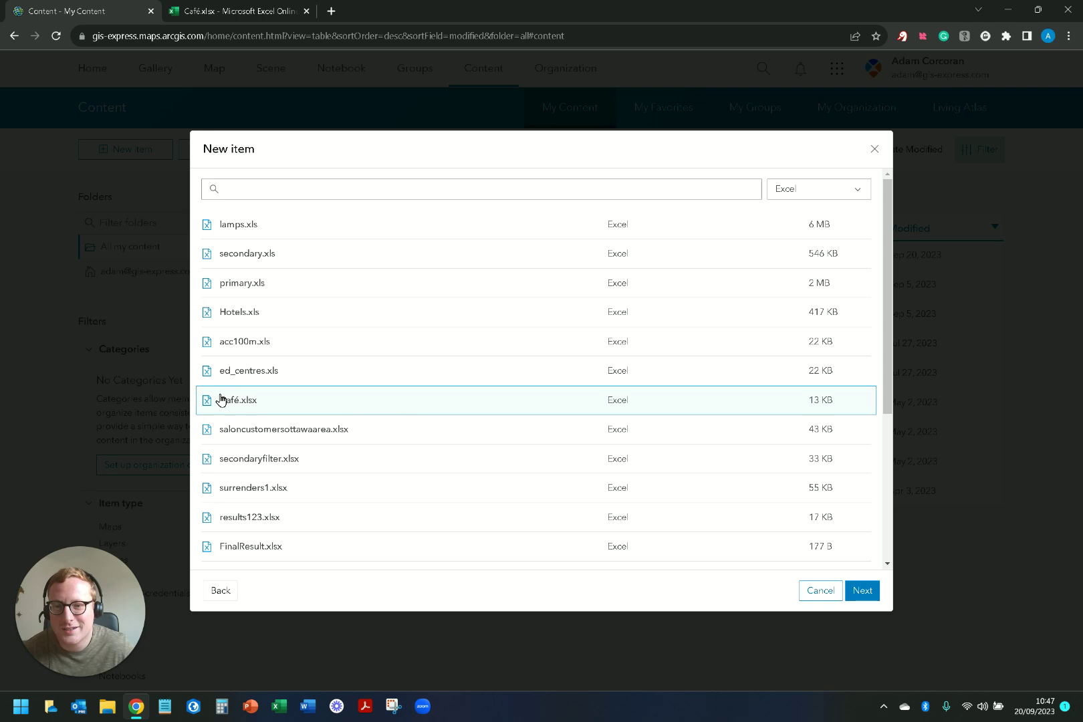
{"action": "left_click", "coordinate": [863, 591]}
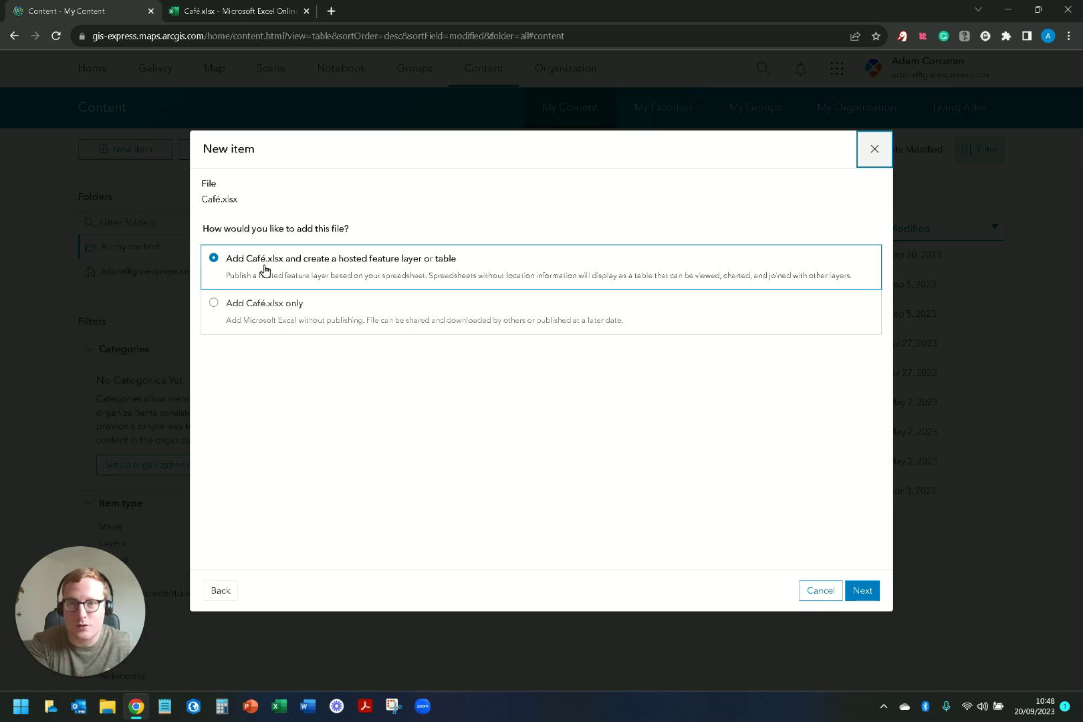
Keep 'Add Café.xlsx and create a hosted feature layer or table' and continue to Fields
{"action": "left_click", "coordinate": [863, 591]}
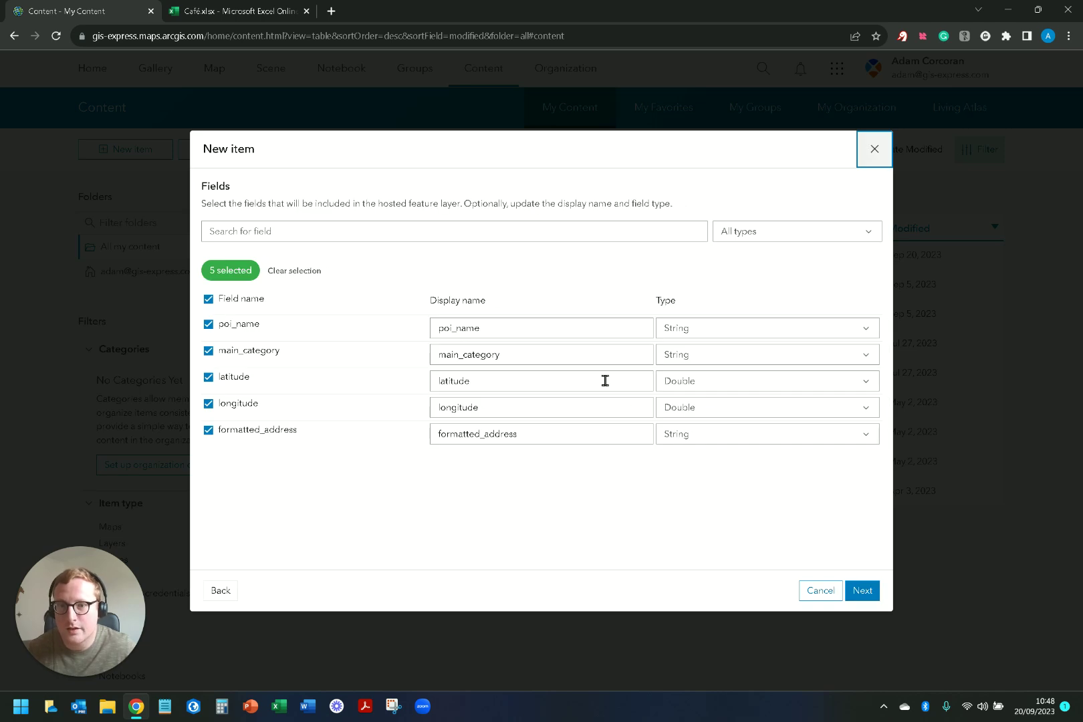
Rename the poi_name and main_category display names to Cafe Name and Category
{"action": "left_click", "coordinate": [497, 325]}
{"action": "double_click", "coordinate": [497, 326]}
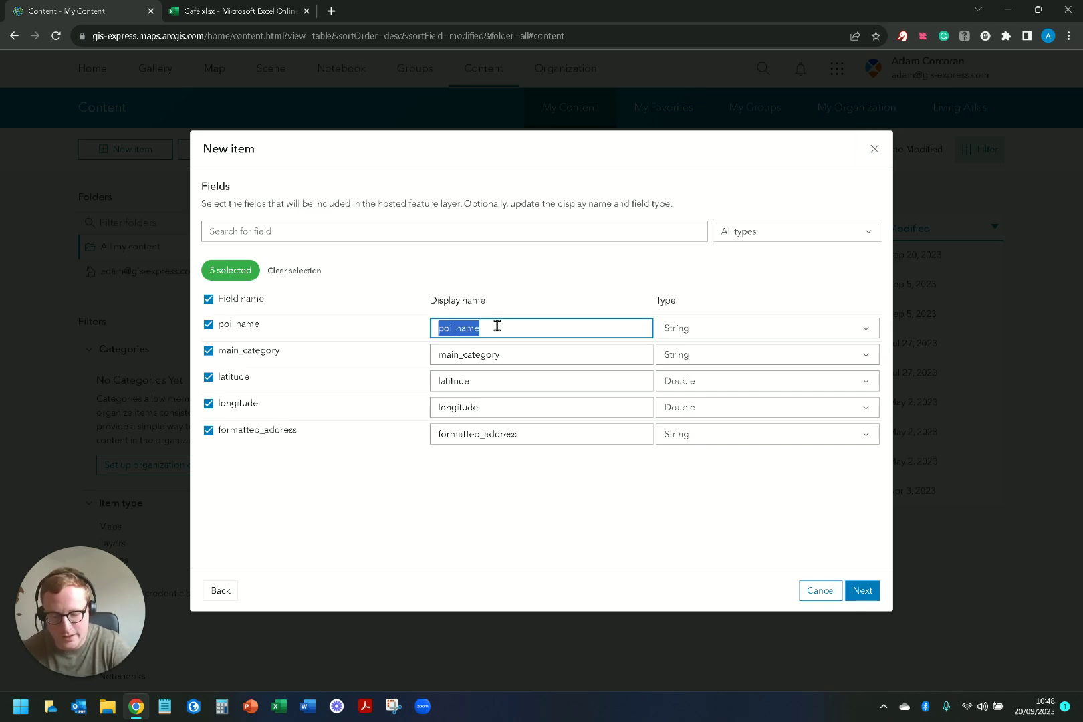
{"action": "type", "text": "Cafe Name"}
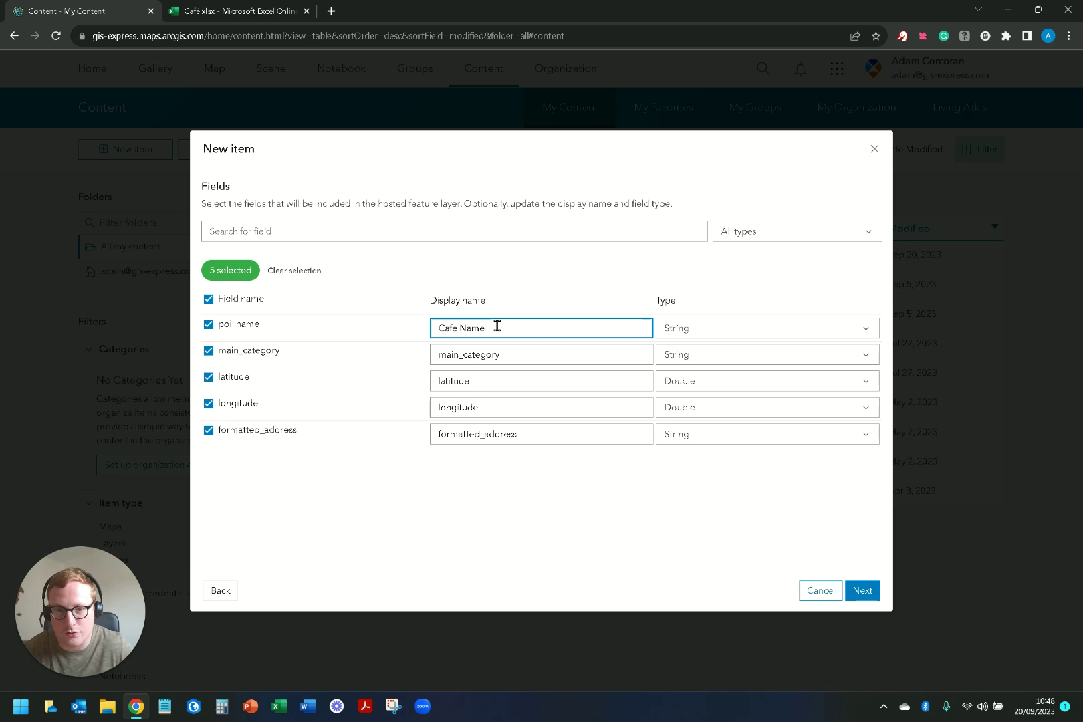
{"action": "left_click", "coordinate": [495, 353]}
{"action": "double_click", "coordinate": [495, 353]}
{"action": "type", "text": "Categ"}
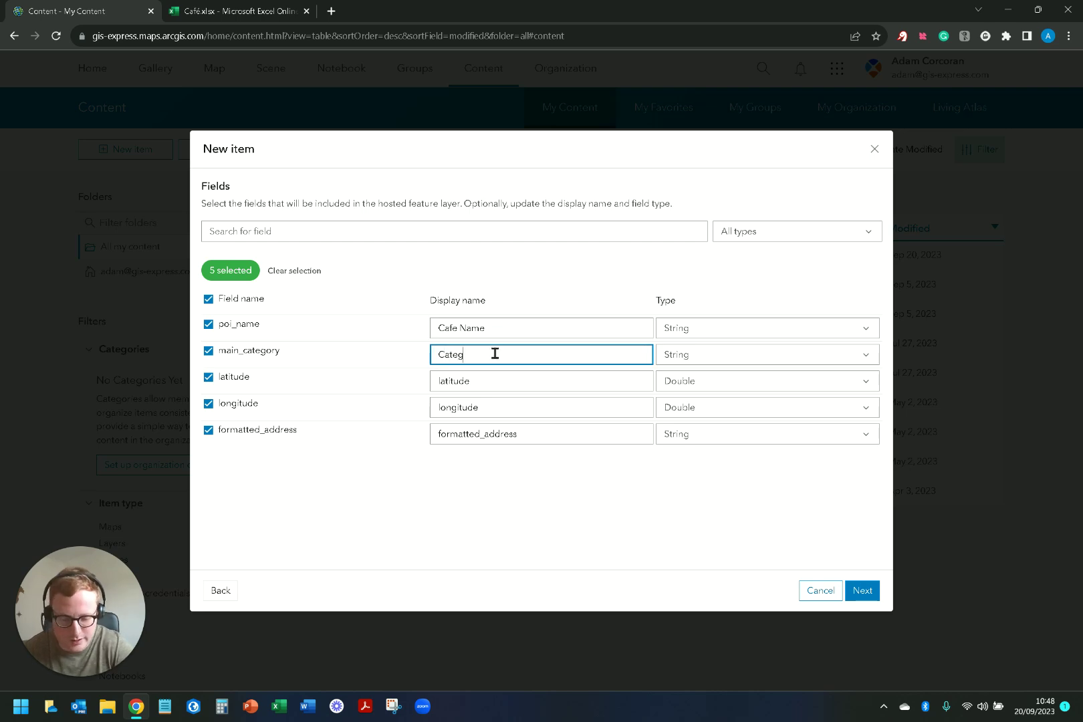
{"action": "type", "text": "ory"}
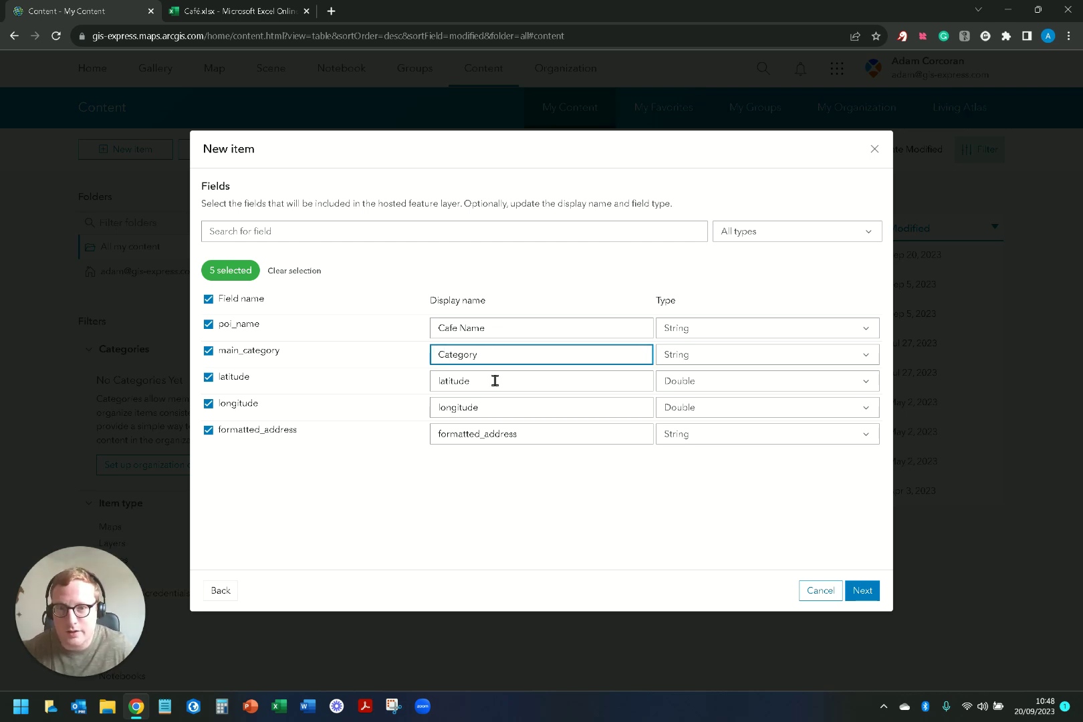
Capitalize the display names to Latitude and Longitude, and rename formatted_address to Address
{"action": "left_click", "coordinate": [446, 381]}
{"action": "key", "text": "BackSpace"}
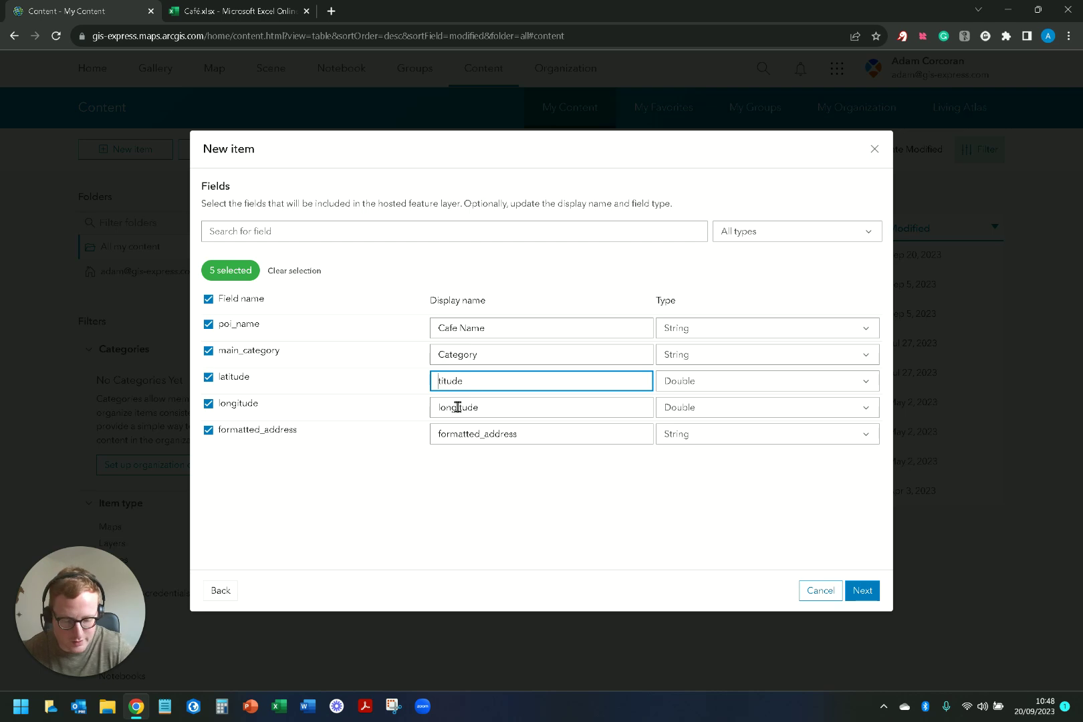
{"action": "type", "text": "La"}
{"action": "left_click", "coordinate": [442, 408]}
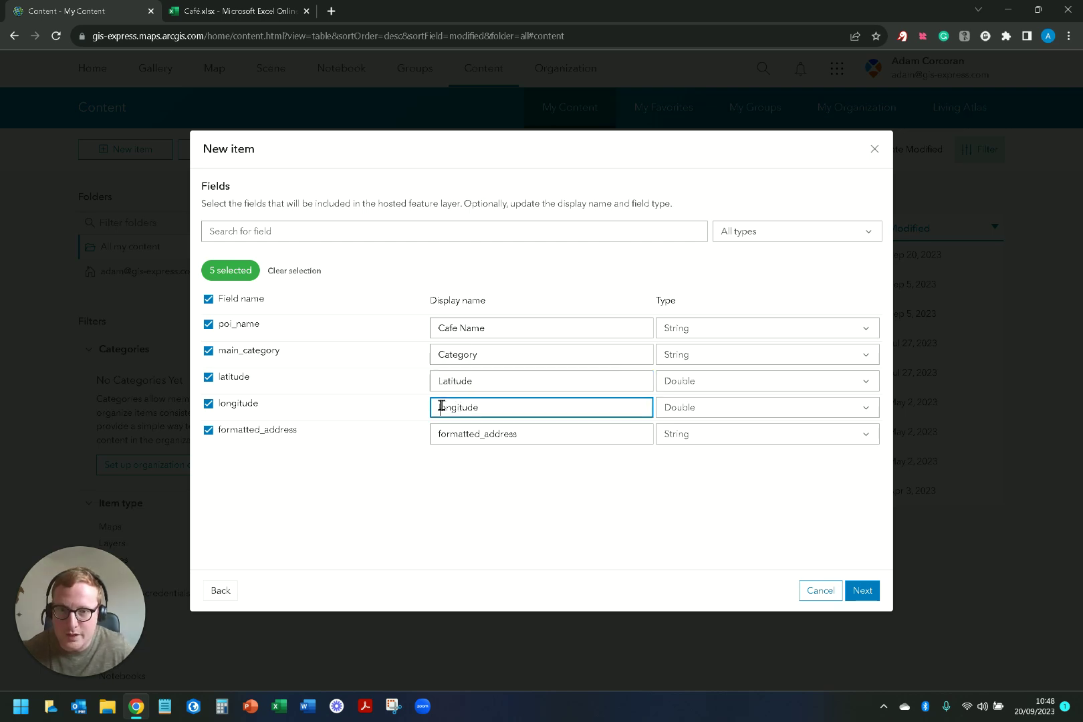
{"action": "key", "text": "BackSpace"}
{"action": "type", "text": "L"}
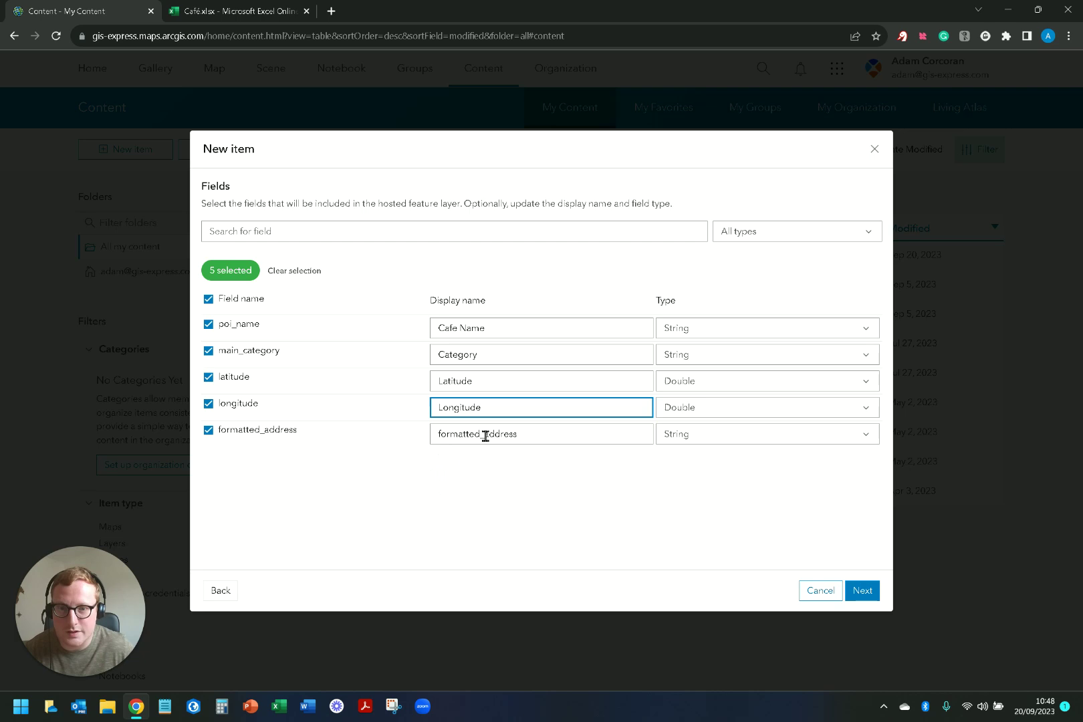
{"action": "double_click", "coordinate": [486, 435]}
{"action": "type", "text": "Address"}
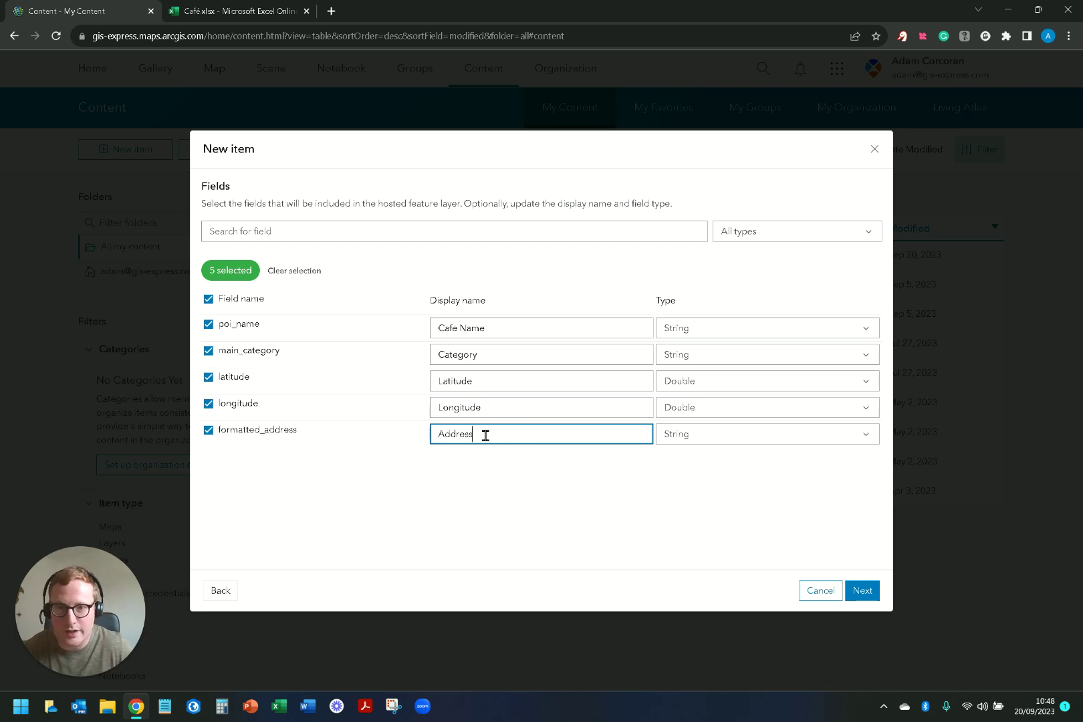
{"action": "left_click", "coordinate": [530, 509]}
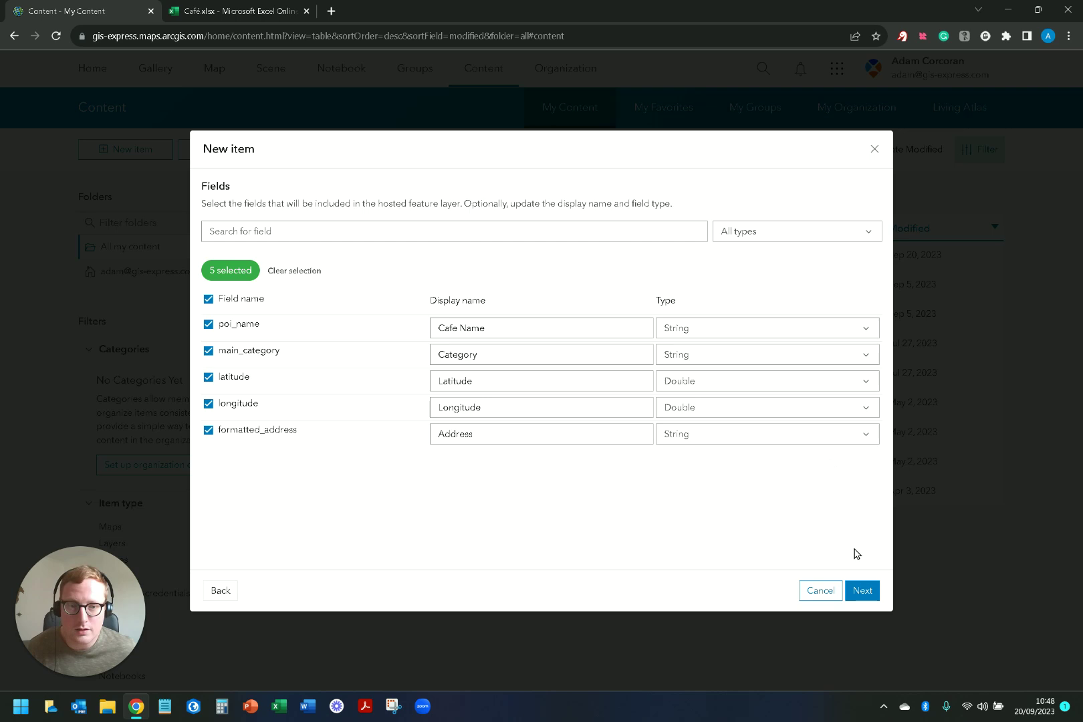
Set the location type to Latitude and longitude, cross-checking the coordinate columns in the workbook
{"action": "left_click", "coordinate": [871, 593]}
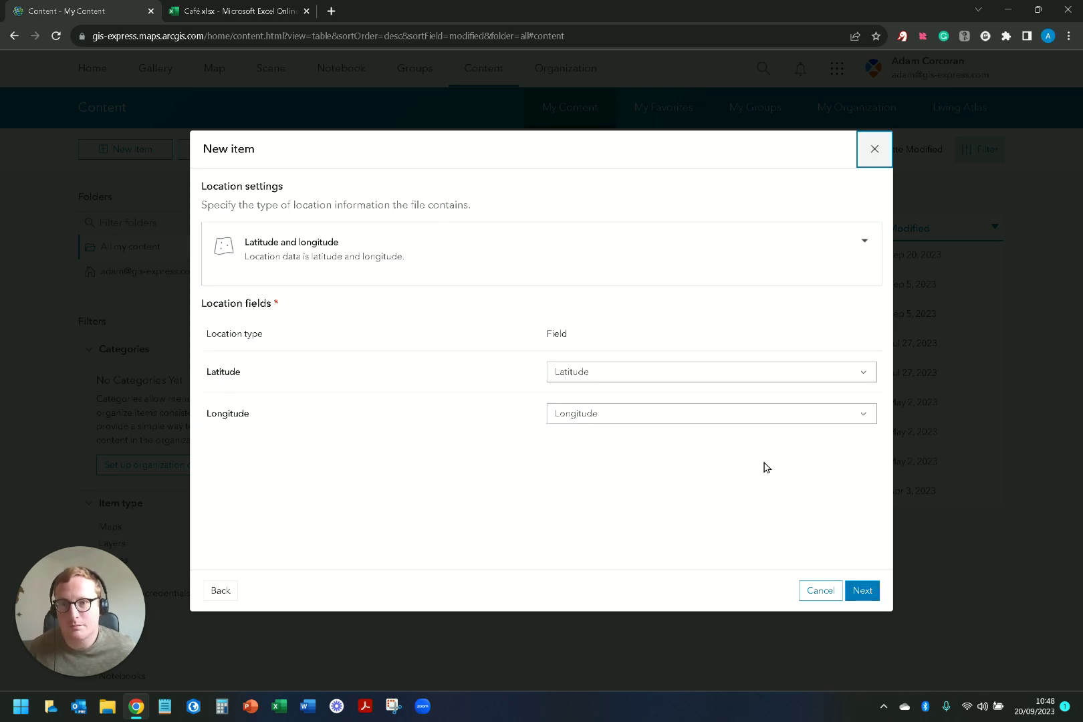
{"action": "left_click", "coordinate": [568, 260]}
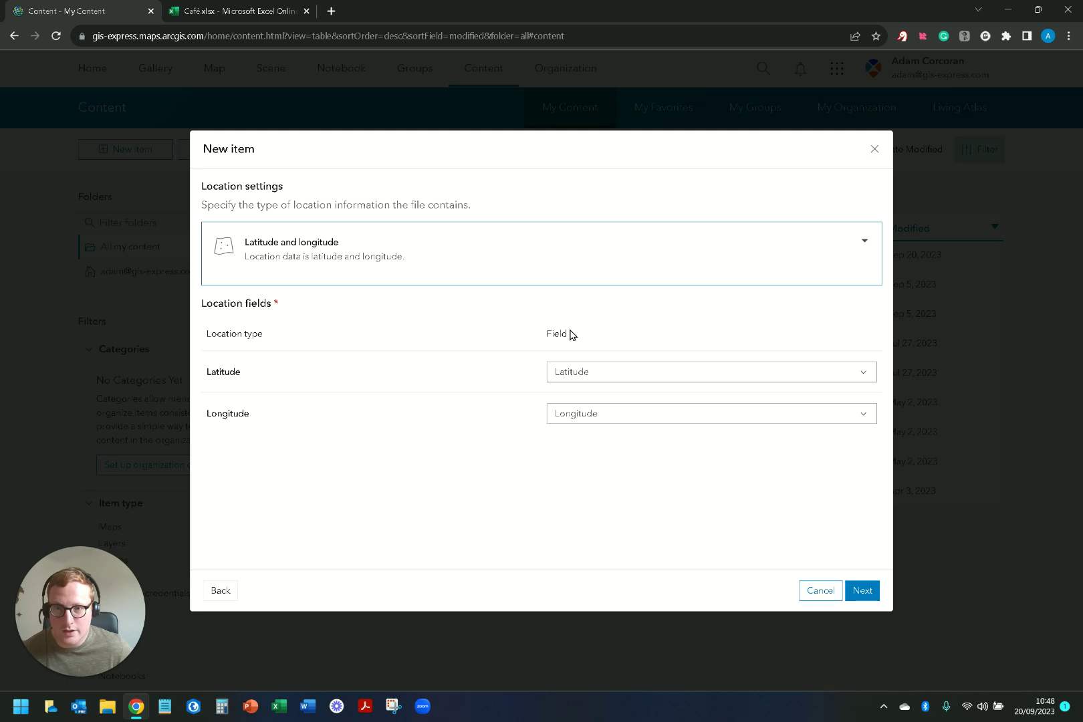
{"action": "left_click", "coordinate": [570, 335]}
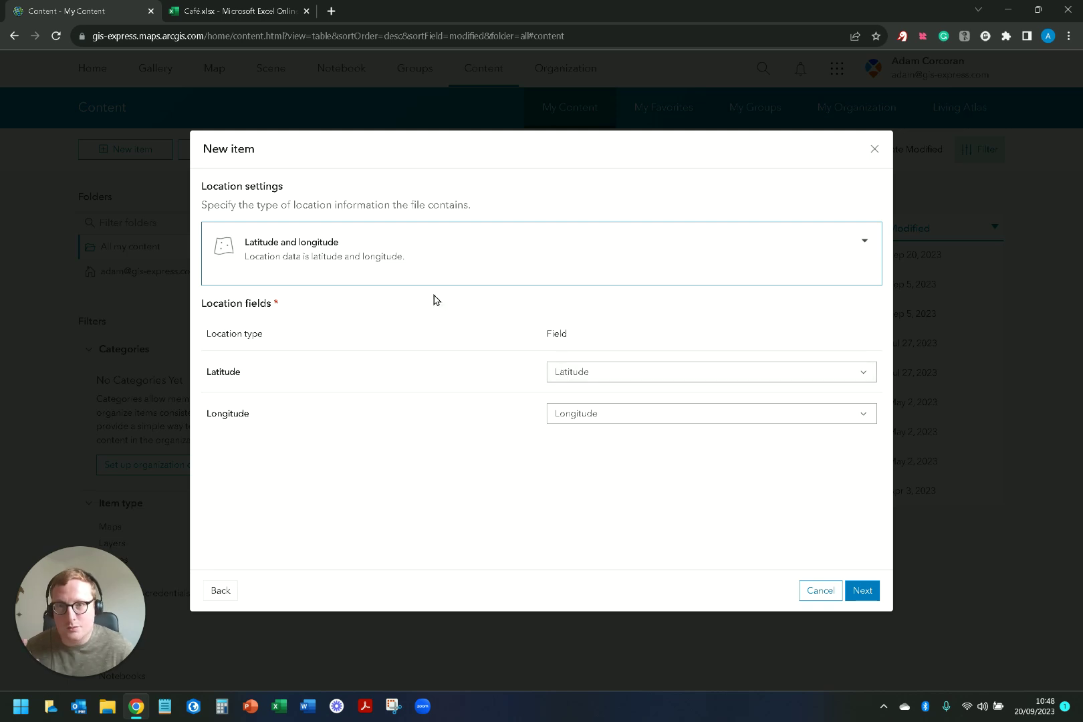
{"action": "left_click", "coordinate": [214, 8]}
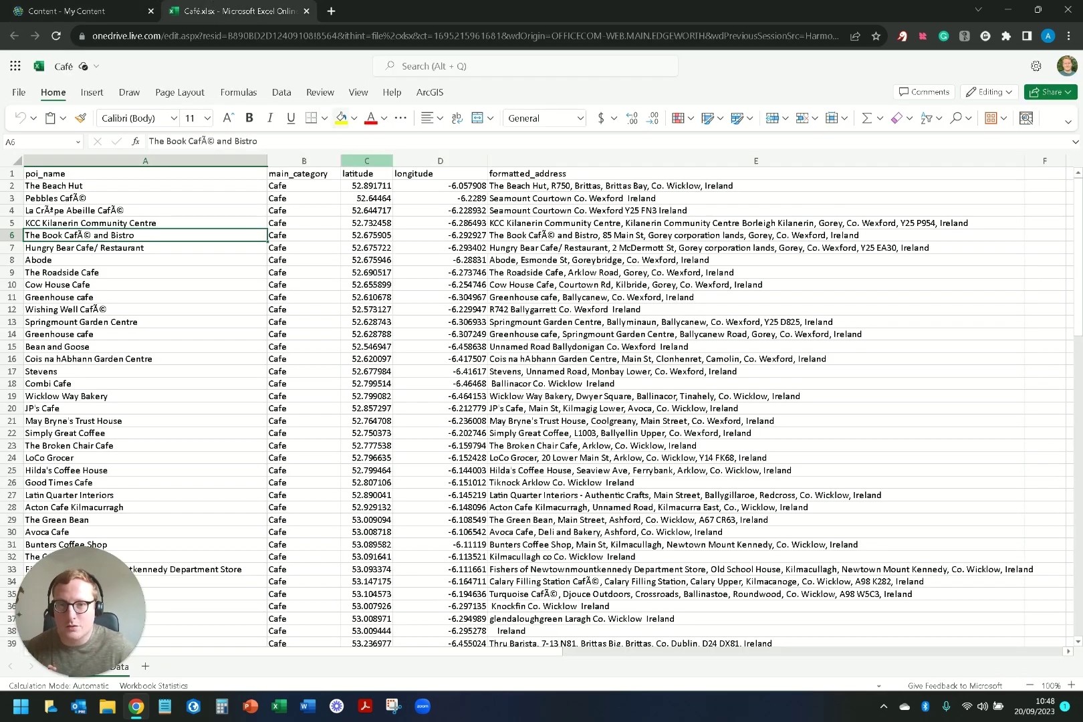
{"action": "left_click", "coordinate": [365, 160]}
{"action": "left_click", "coordinate": [400, 159], "text": "shift"}
{"action": "left_click", "coordinate": [109, 8]}
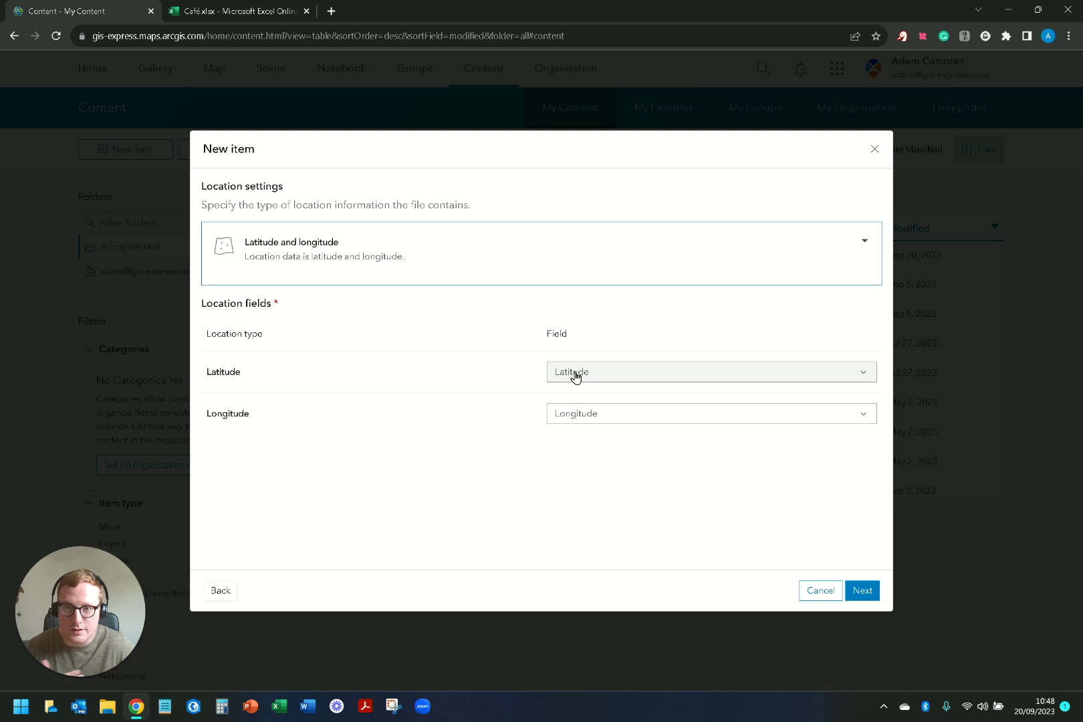
Title the new item 'Cafés Ireland'
{"action": "left_click", "coordinate": [863, 591]}
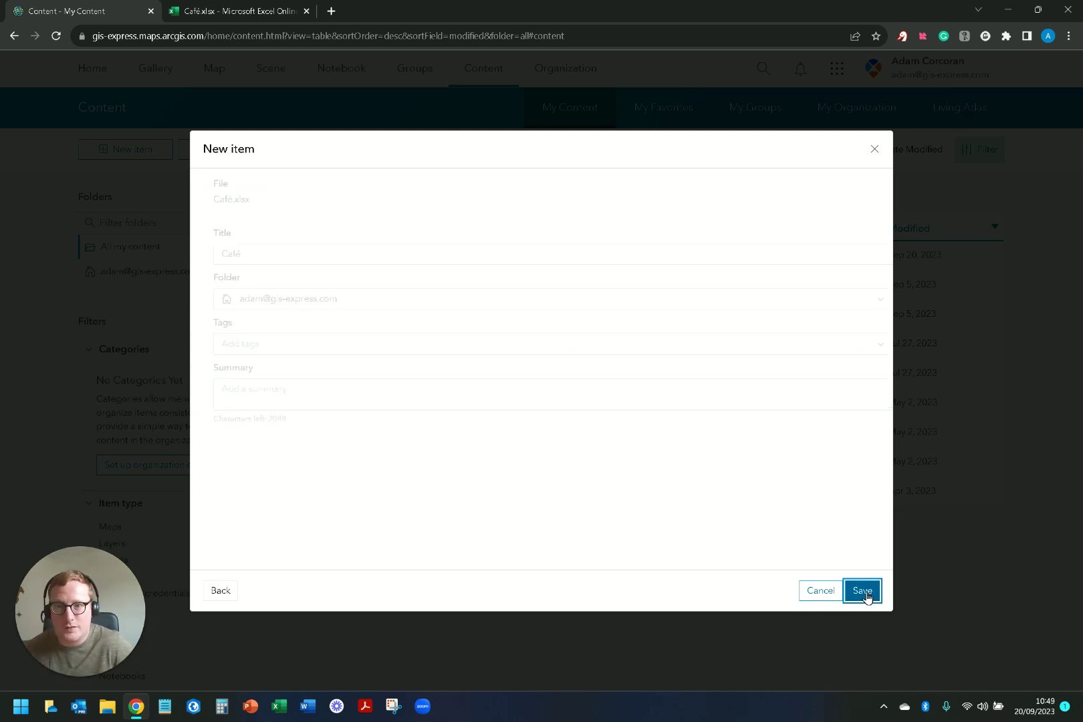
{"action": "left_click", "coordinate": [287, 249]}
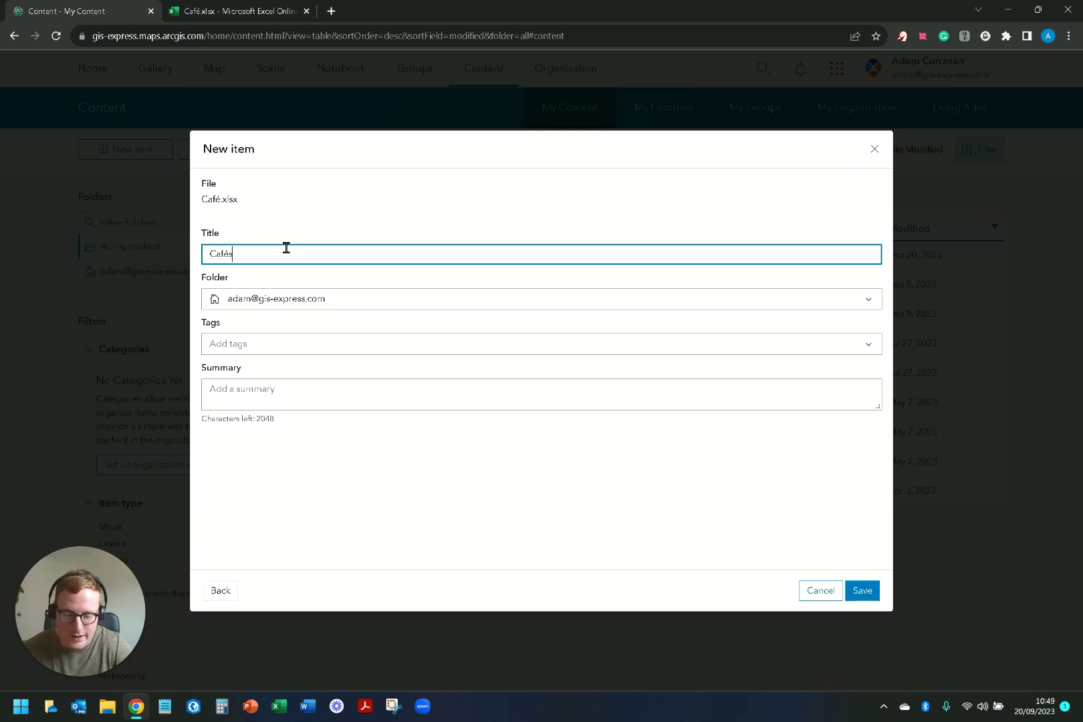
{"action": "type", "text": "s Ireland"}
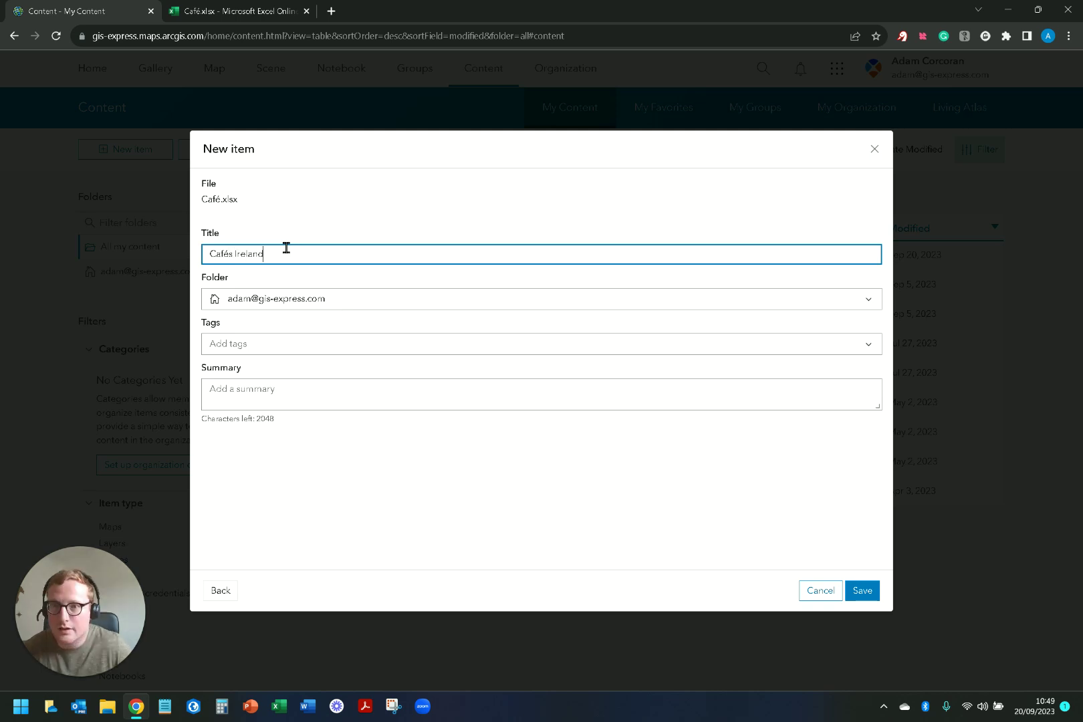
Tag the item cafe and poi, then save to upload and publish it
{"action": "left_click", "coordinate": [280, 345]}
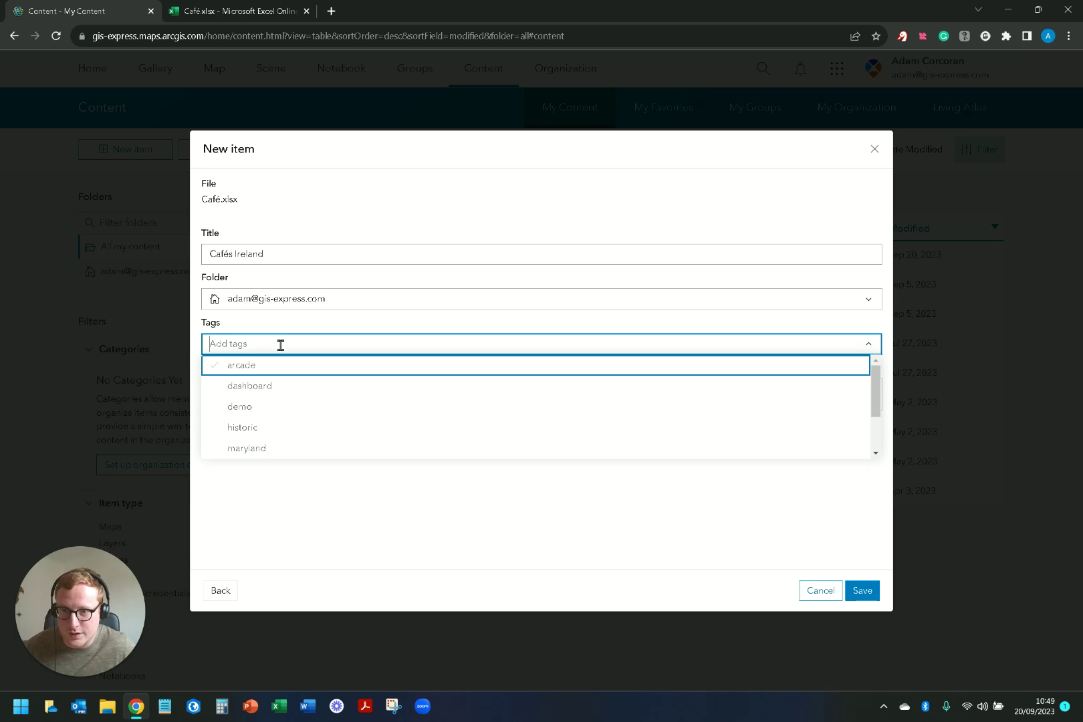
{"action": "type", "text": "cafe"}
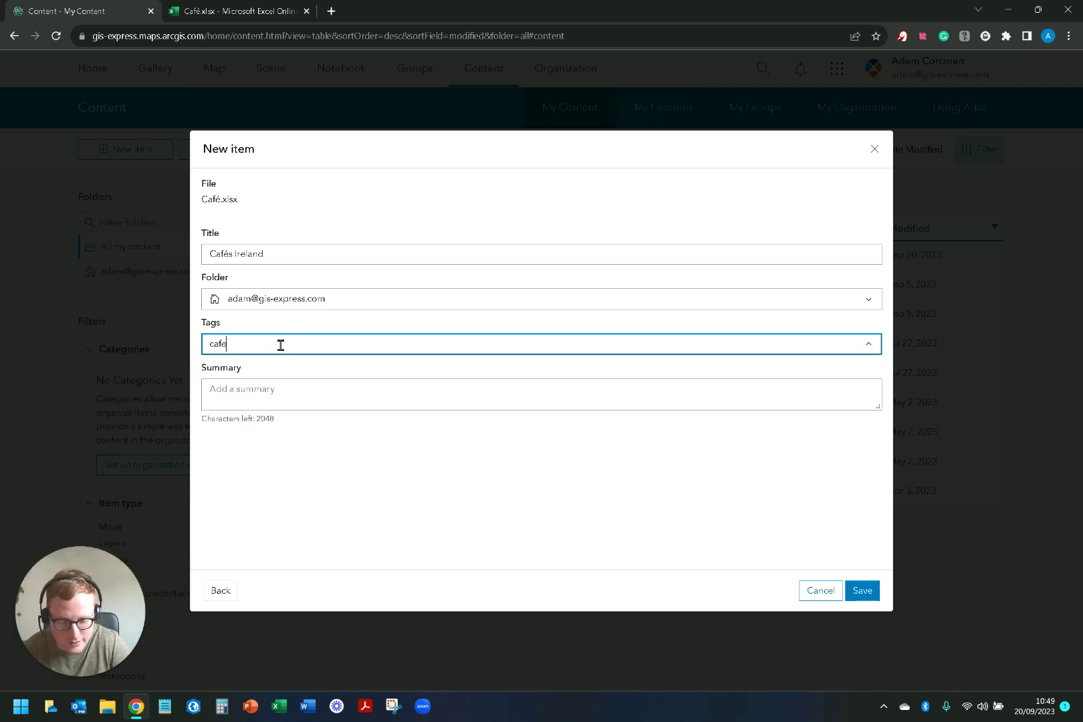
{"action": "key", "text": "Return"}
{"action": "type", "text": "poi"}
{"action": "key", "text": "Return"}
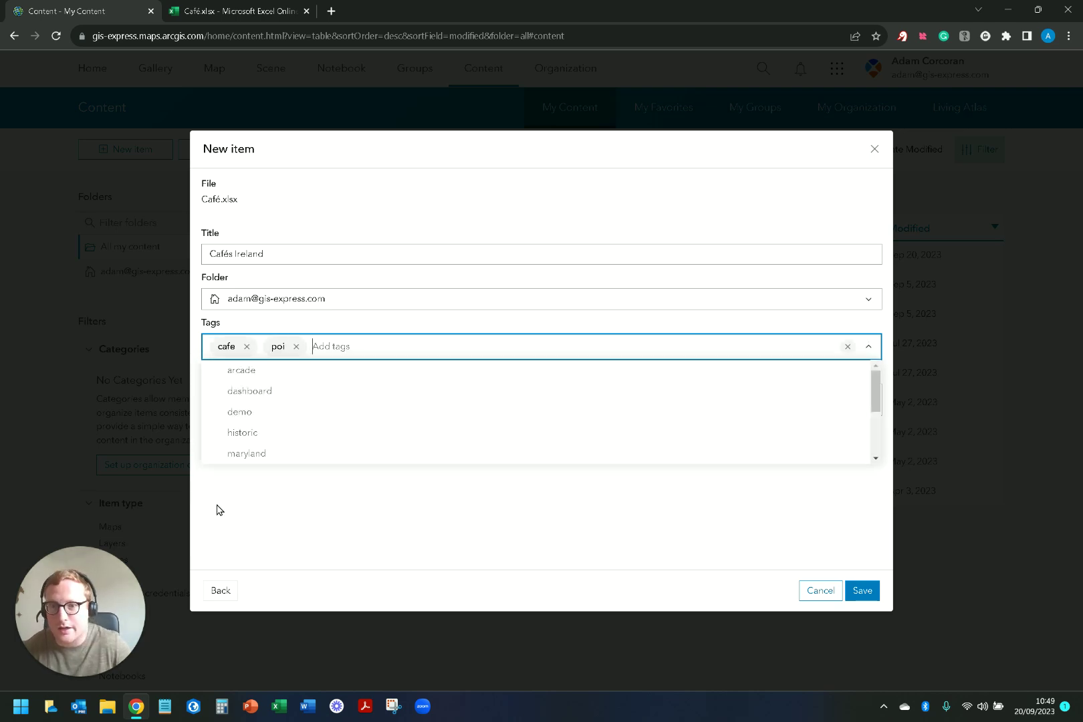
{"action": "left_click", "coordinate": [335, 537]}
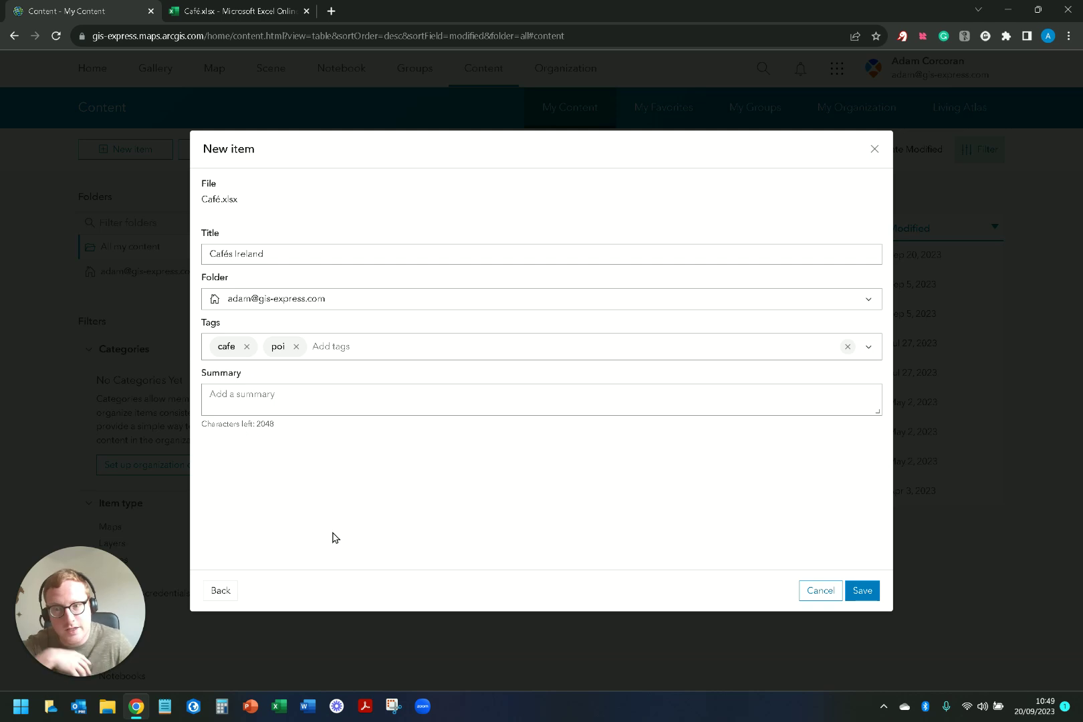
{"action": "left_click", "coordinate": [866, 597]}
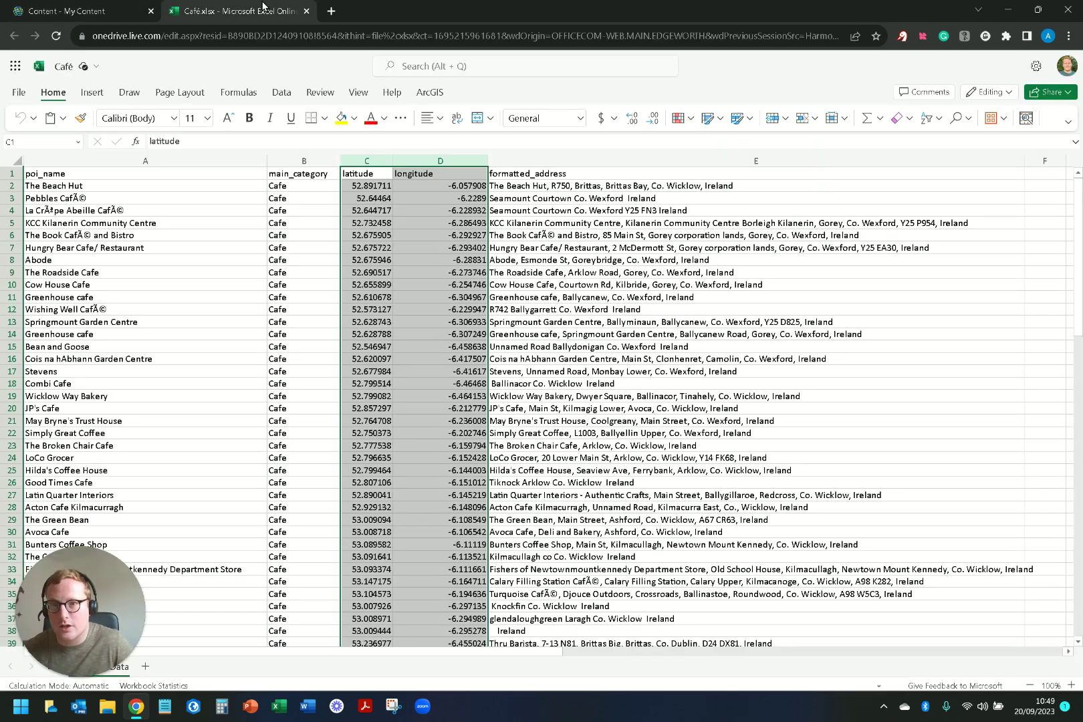
{"action": "left_click", "coordinate": [240, 11]}
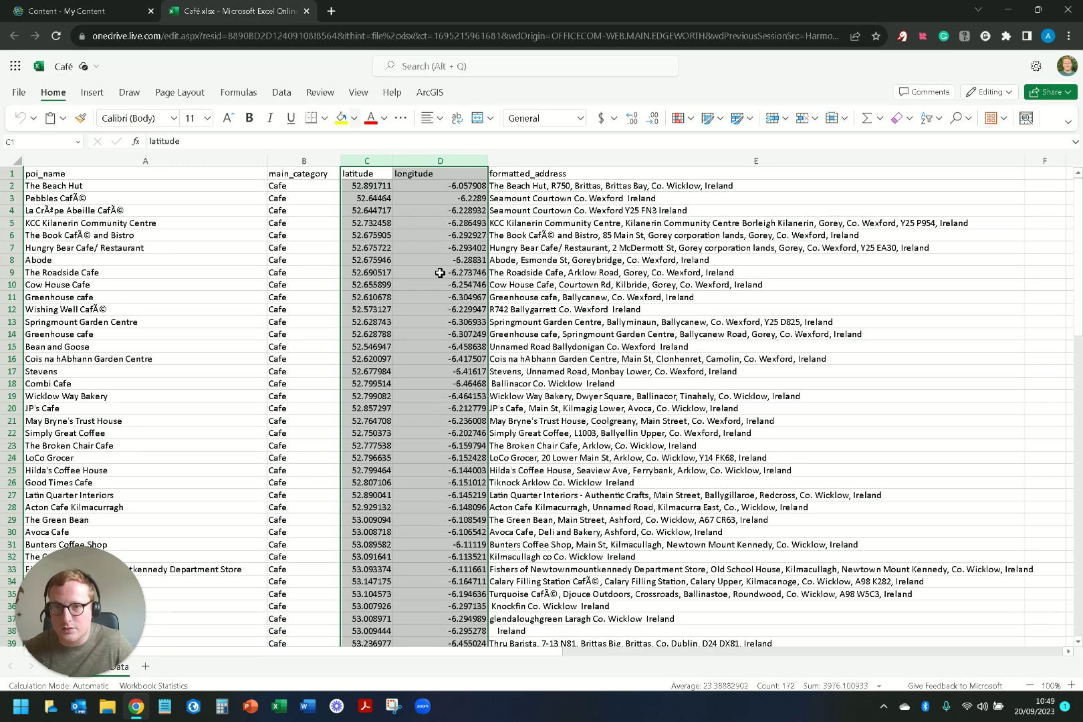
{"action": "left_click", "coordinate": [367, 161]}
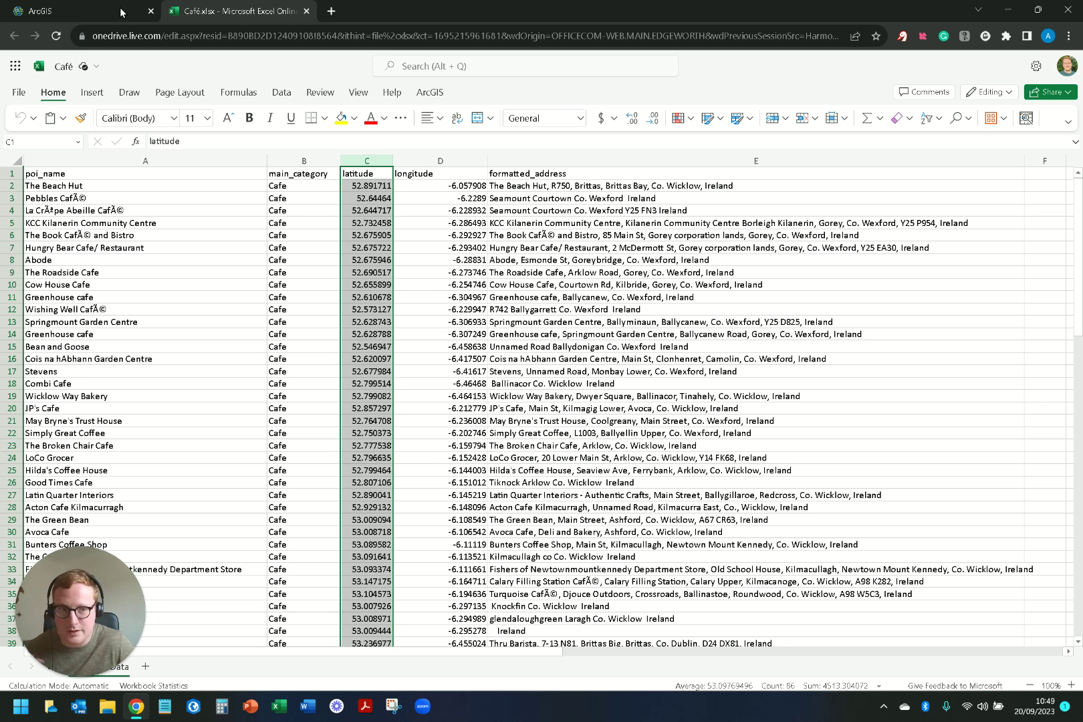
{"action": "mouse_move", "coordinate": [122, 12]}
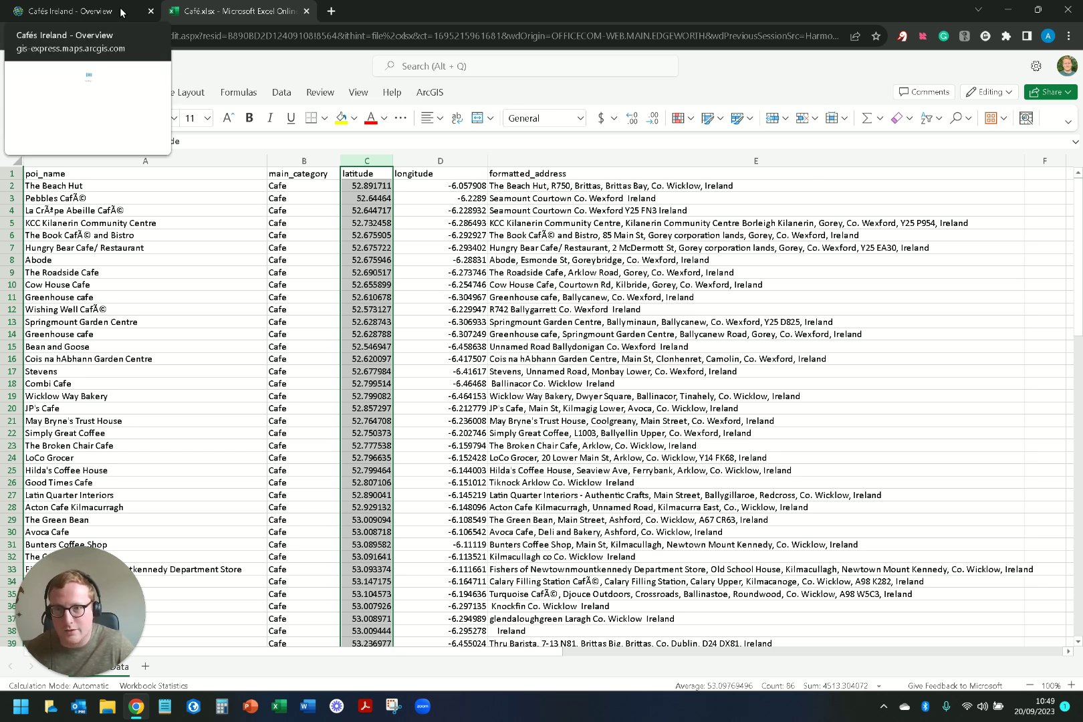
Review the Cafés Ireland layer's 85-record table and field list, then view its map visualization
{"action": "left_click", "coordinate": [122, 12]}
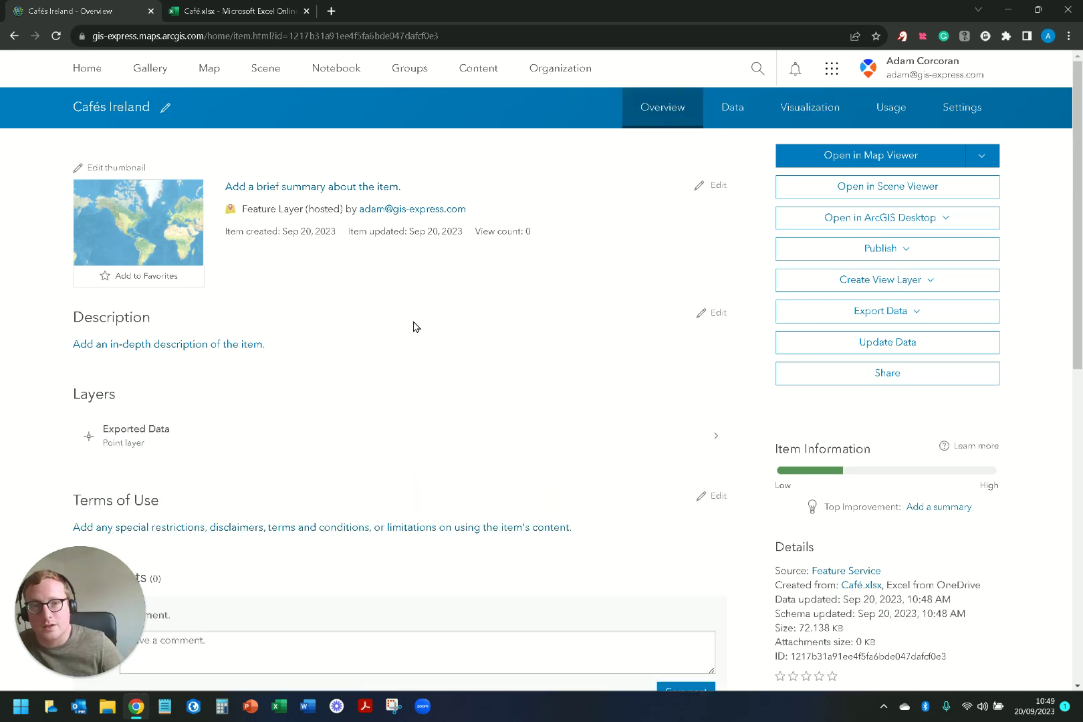
{"action": "left_click", "coordinate": [737, 109]}
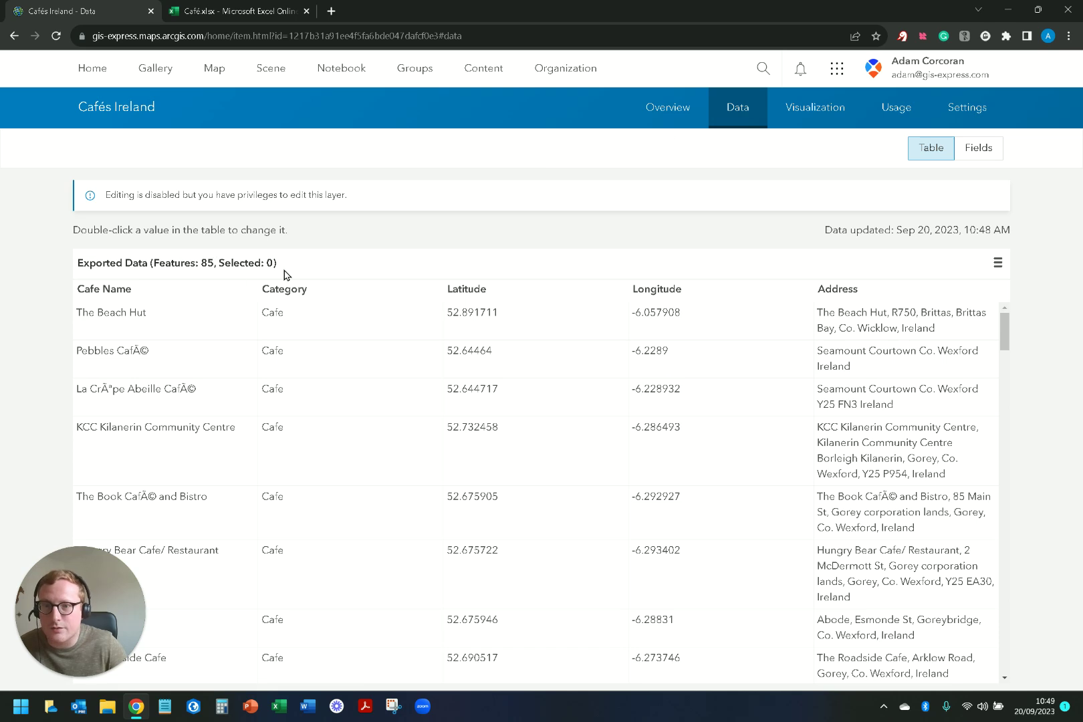
{"action": "scroll", "coordinate": [430, 445], "scroll_direction": "down", "scroll_amount": 5}
{"action": "scroll", "coordinate": [430, 445], "scroll_direction": "up", "scroll_amount": 5}
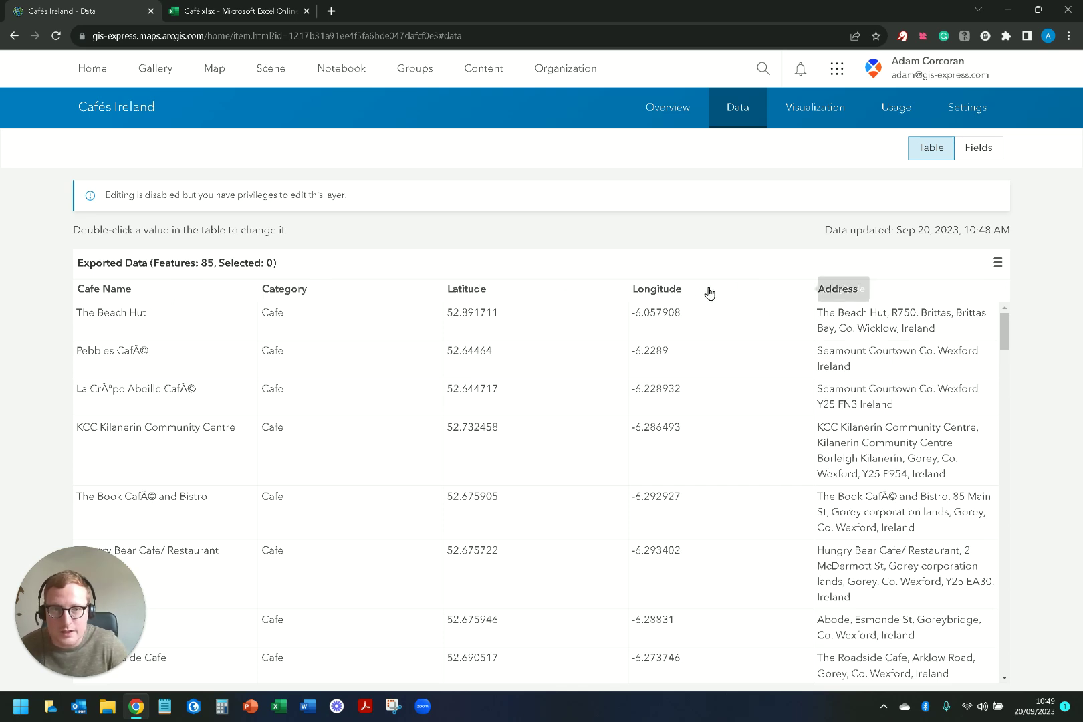
{"action": "left_click", "coordinate": [979, 157]}
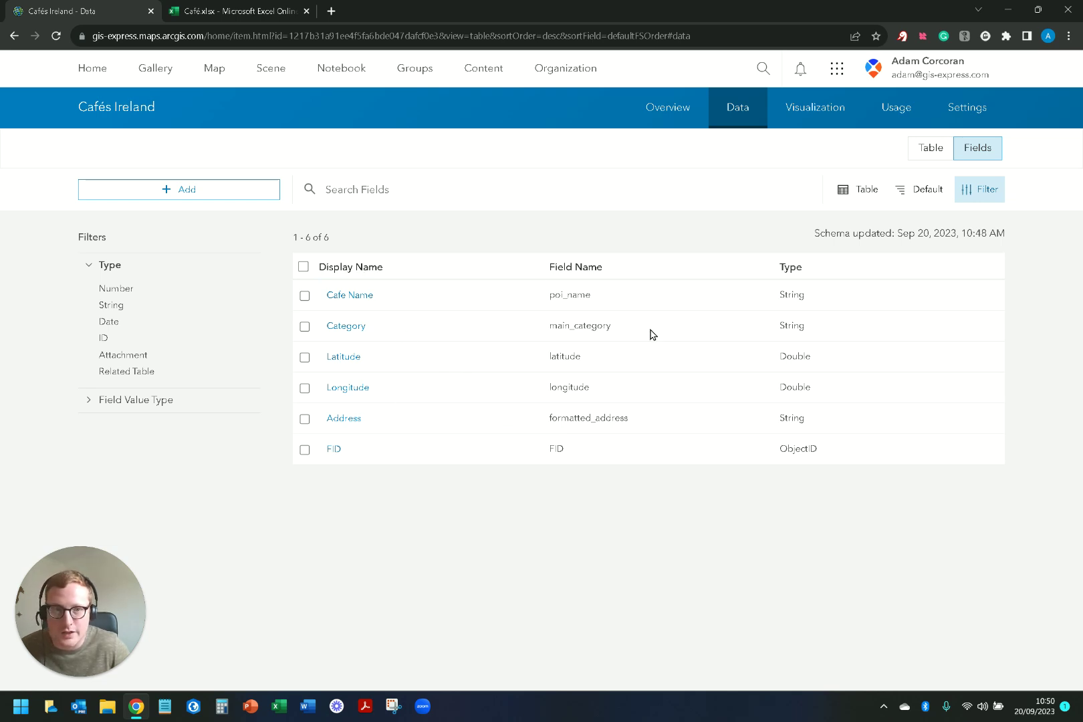
{"action": "left_click", "coordinate": [801, 121]}
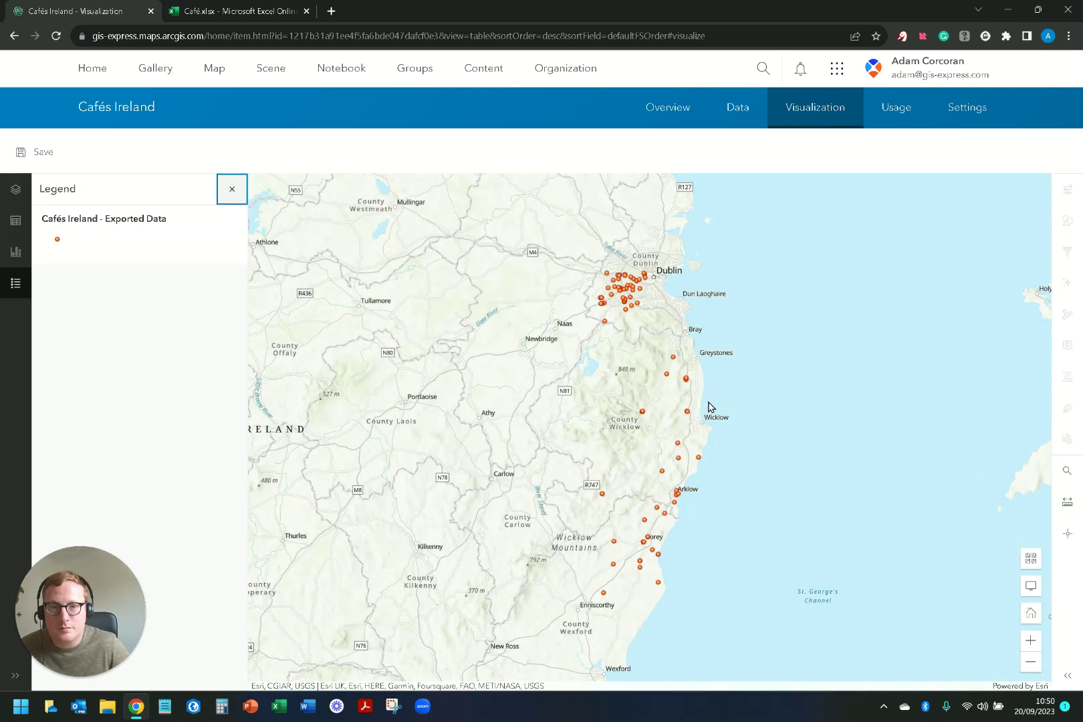
Inspect the café point near Greystones in its popup, then go back to the Overview page
{"action": "left_click", "coordinate": [675, 365]}
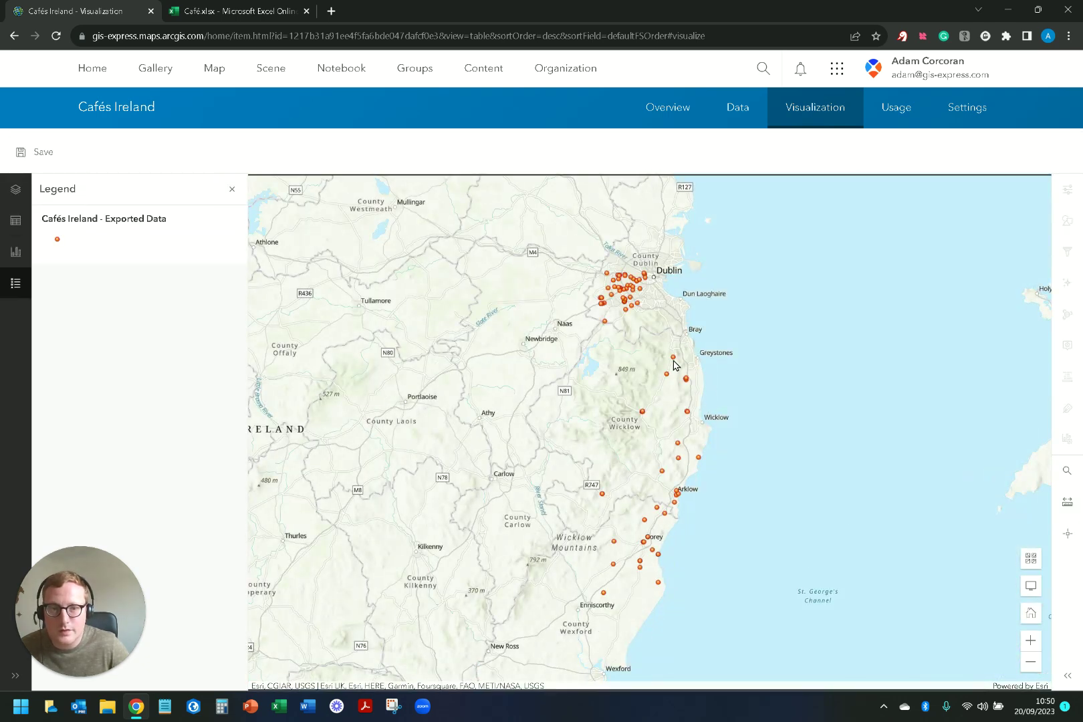
{"action": "left_click", "coordinate": [674, 361]}
{"action": "scroll", "coordinate": [708, 500], "scroll_direction": "down", "scroll_amount": 1}
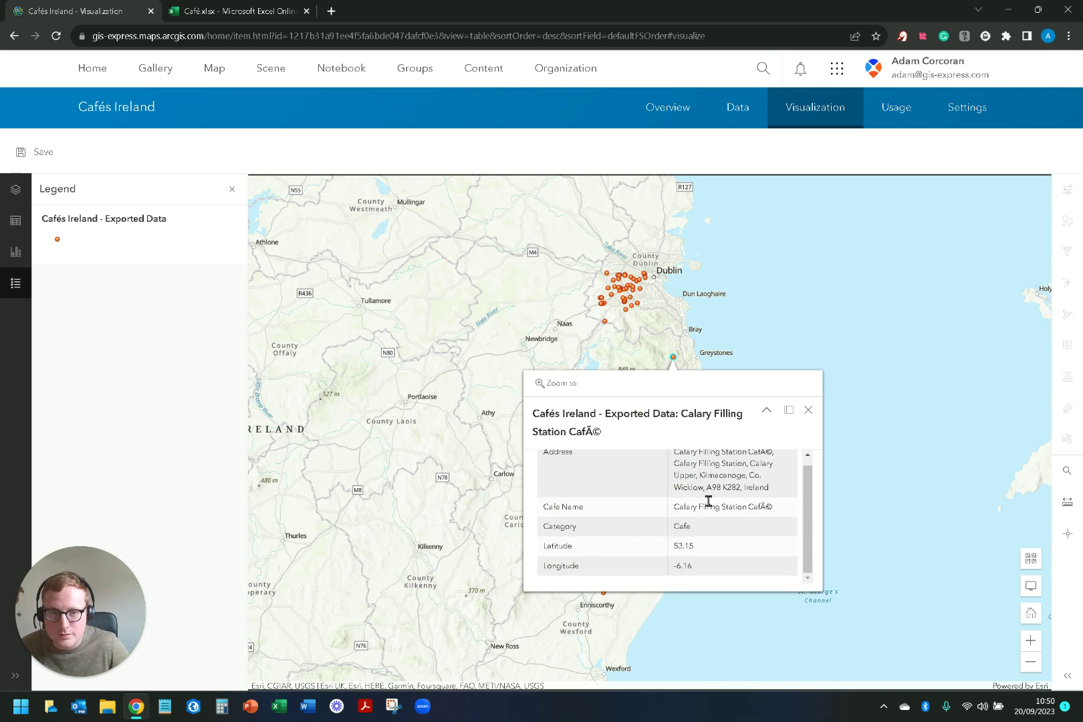
{"action": "left_click", "coordinate": [807, 411]}
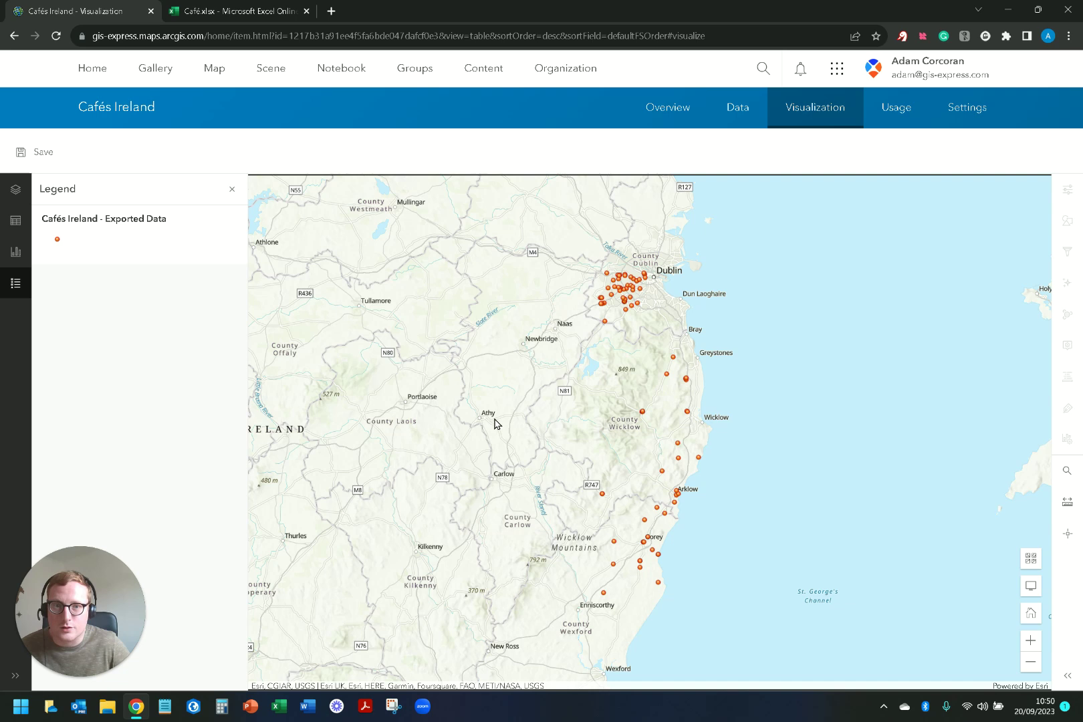
{"action": "left_click", "coordinate": [667, 114]}
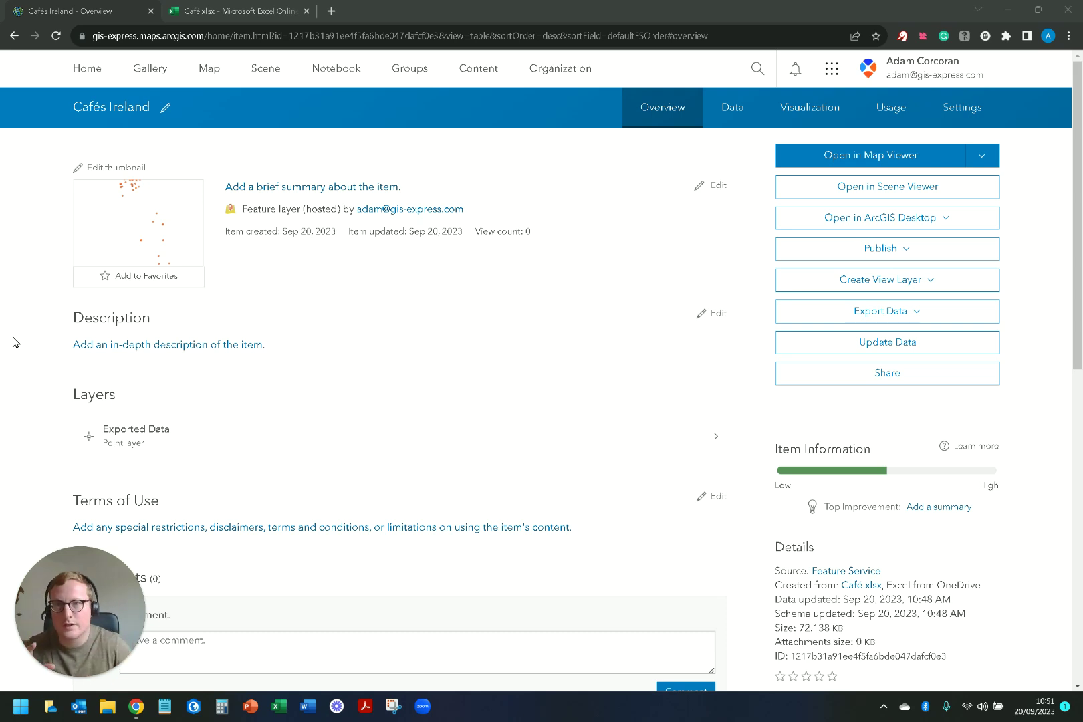
Clear the Neonet internet cafe row 86 in the Café.xlsx workbook
{"action": "left_click", "coordinate": [260, 6]}
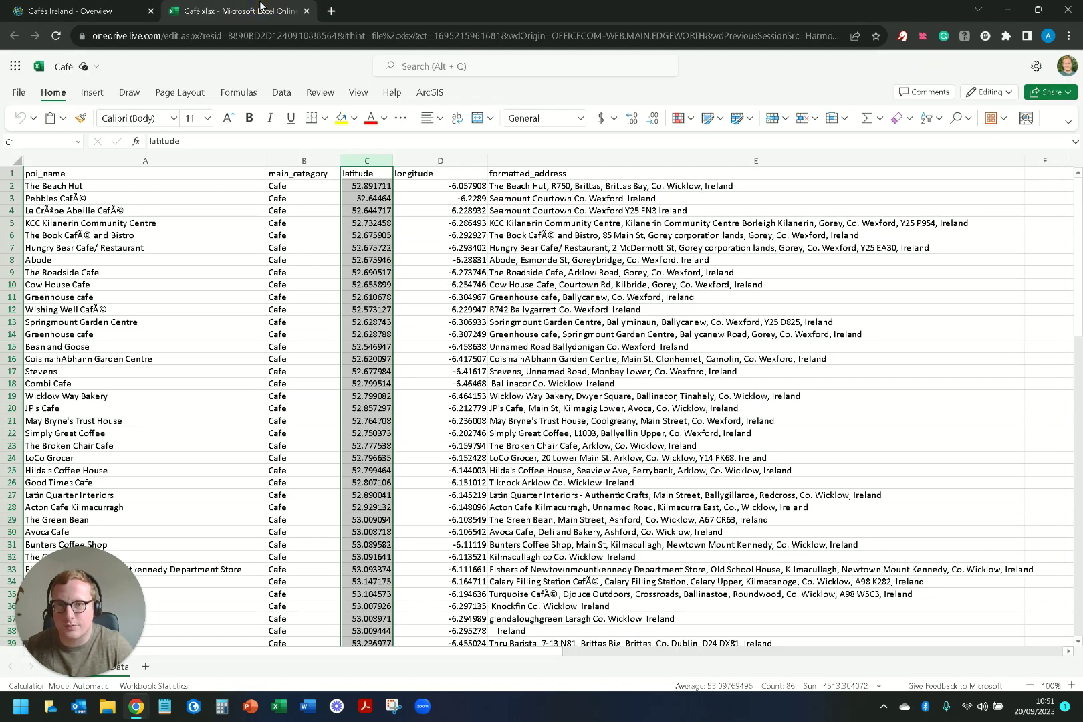
{"action": "left_click", "coordinate": [497, 301]}
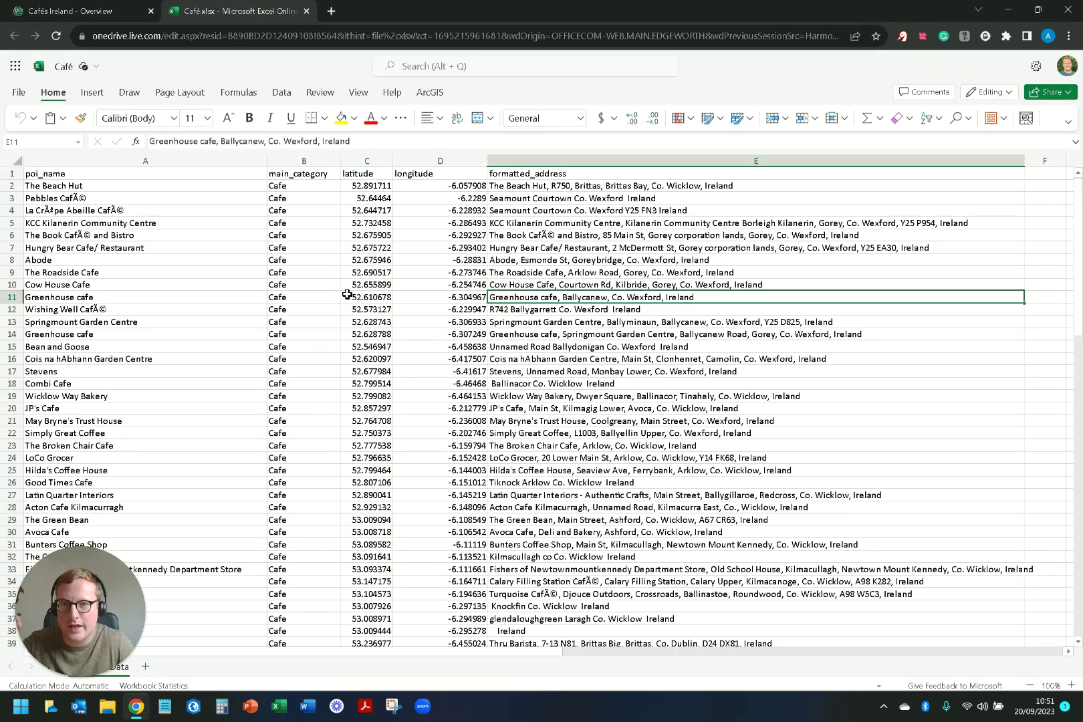
{"action": "scroll", "coordinate": [347, 294], "scroll_direction": "down", "scroll_amount": 20}
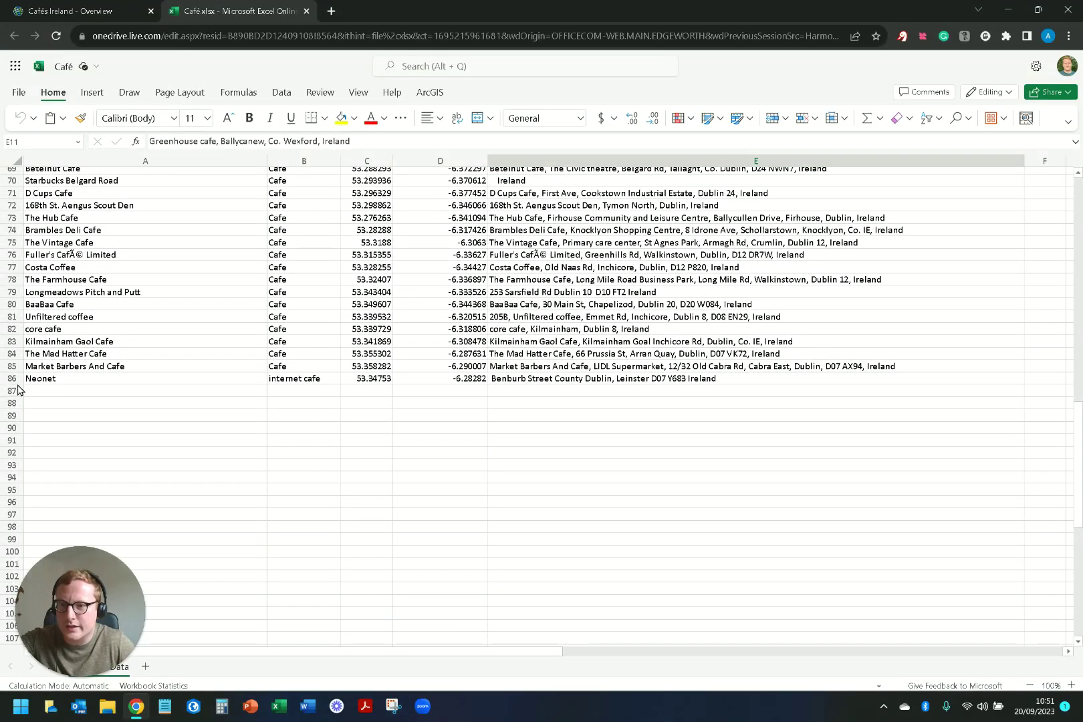
{"action": "scroll", "coordinate": [99, 382], "scroll_direction": "up", "scroll_amount": 5}
{"action": "scroll", "coordinate": [81, 441], "scroll_direction": "down", "scroll_amount": 2}
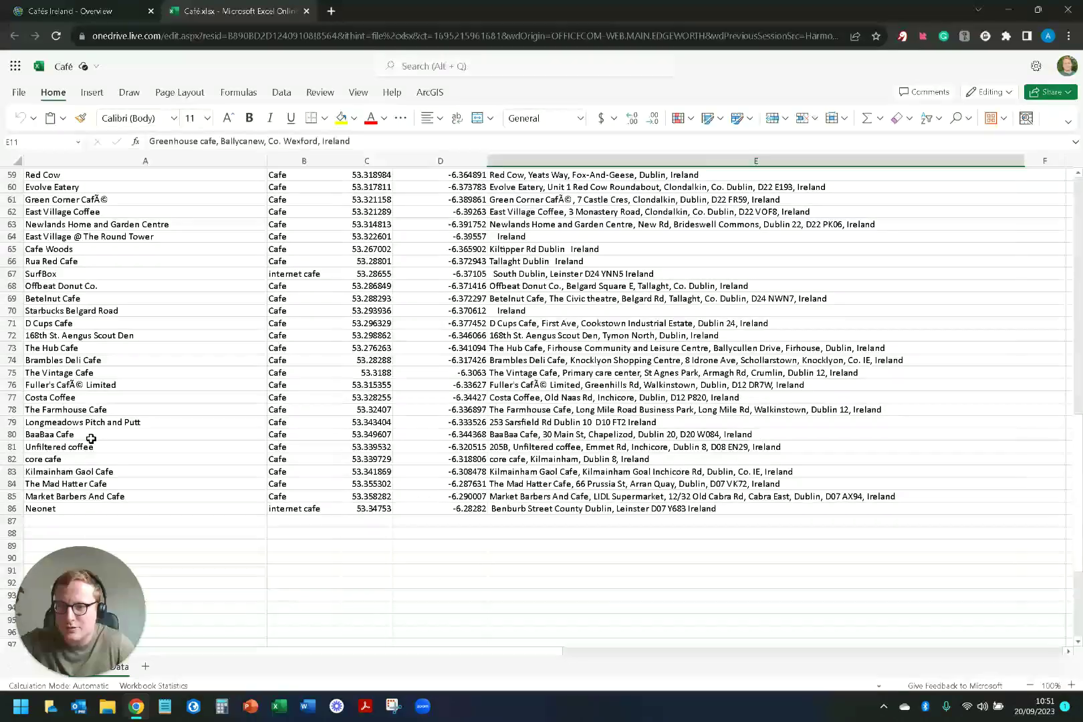
{"action": "left_click", "coordinate": [12, 508]}
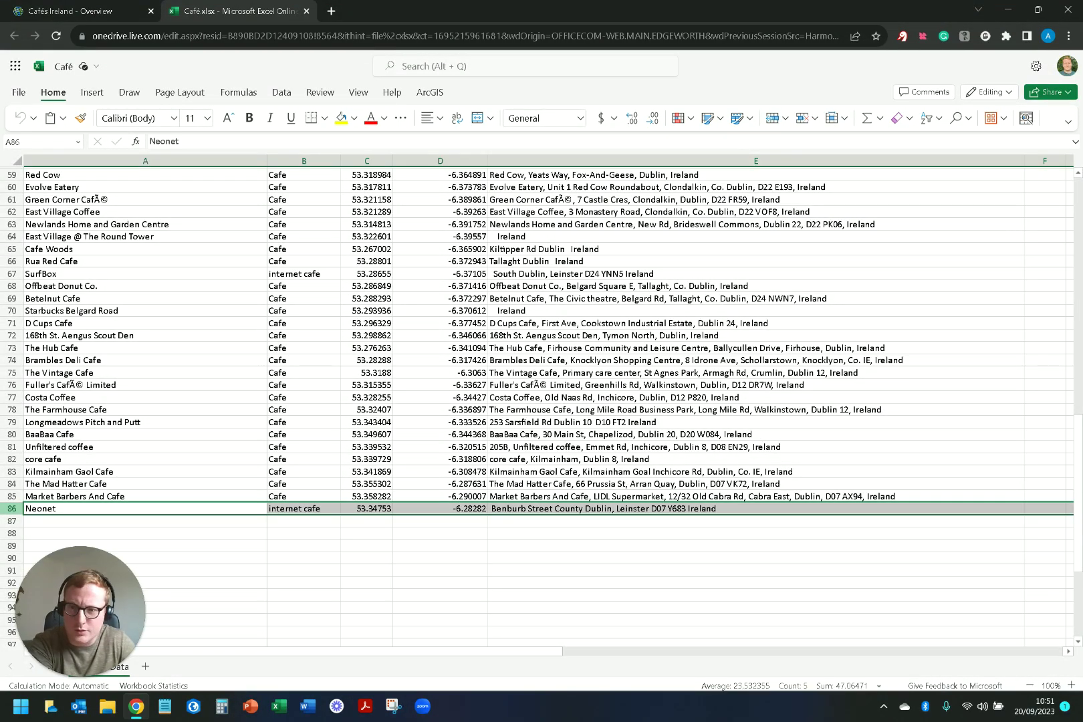
{"action": "key", "text": "Delete"}
{"action": "left_click", "coordinate": [493, 506]}
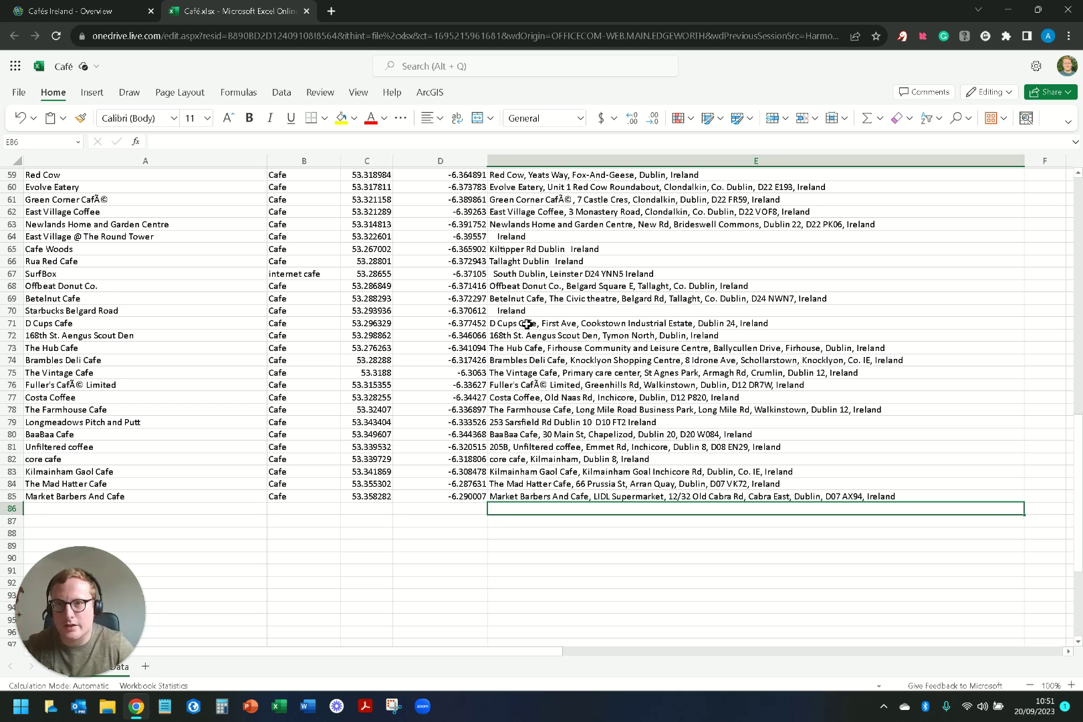
Reload the workbook and open the Cafés Ireland Data table showing 85 features
{"action": "left_click", "coordinate": [56, 37]}
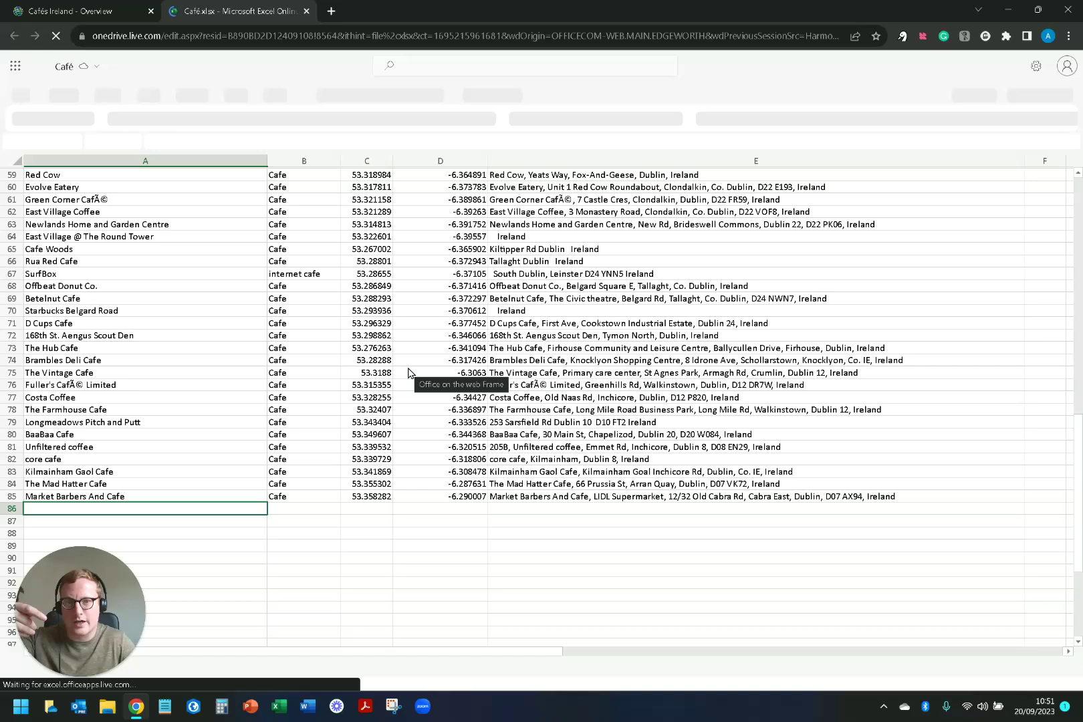
{"action": "left_click", "coordinate": [352, 545]}
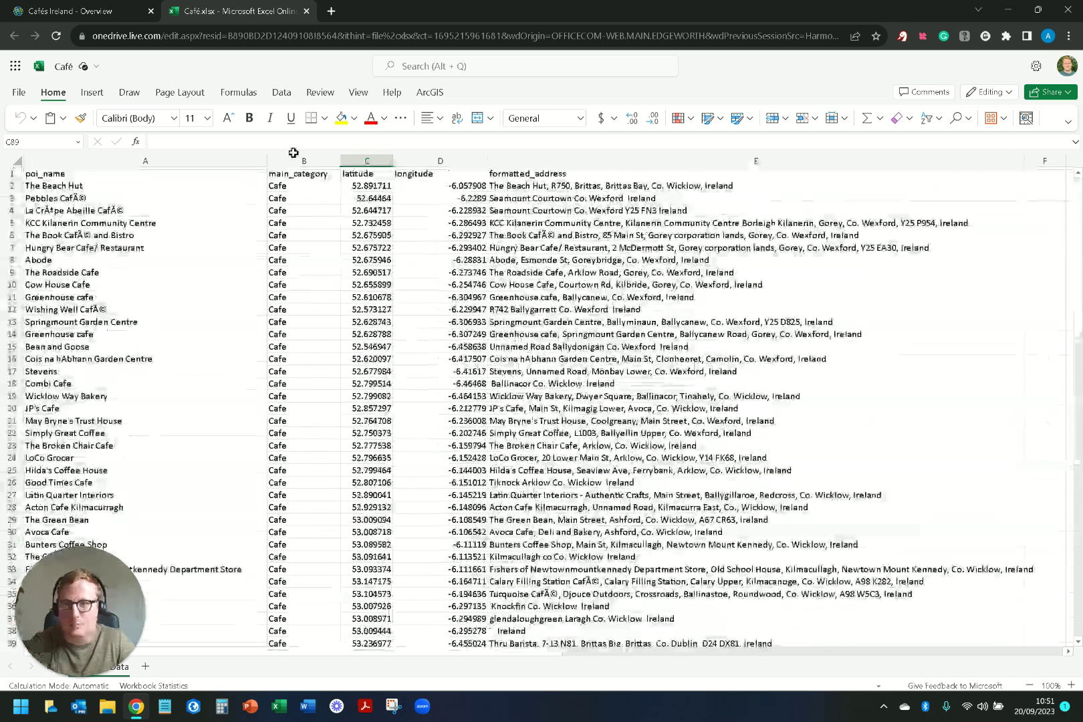
{"action": "left_click", "coordinate": [100, 11]}
{"action": "left_click", "coordinate": [736, 106]}
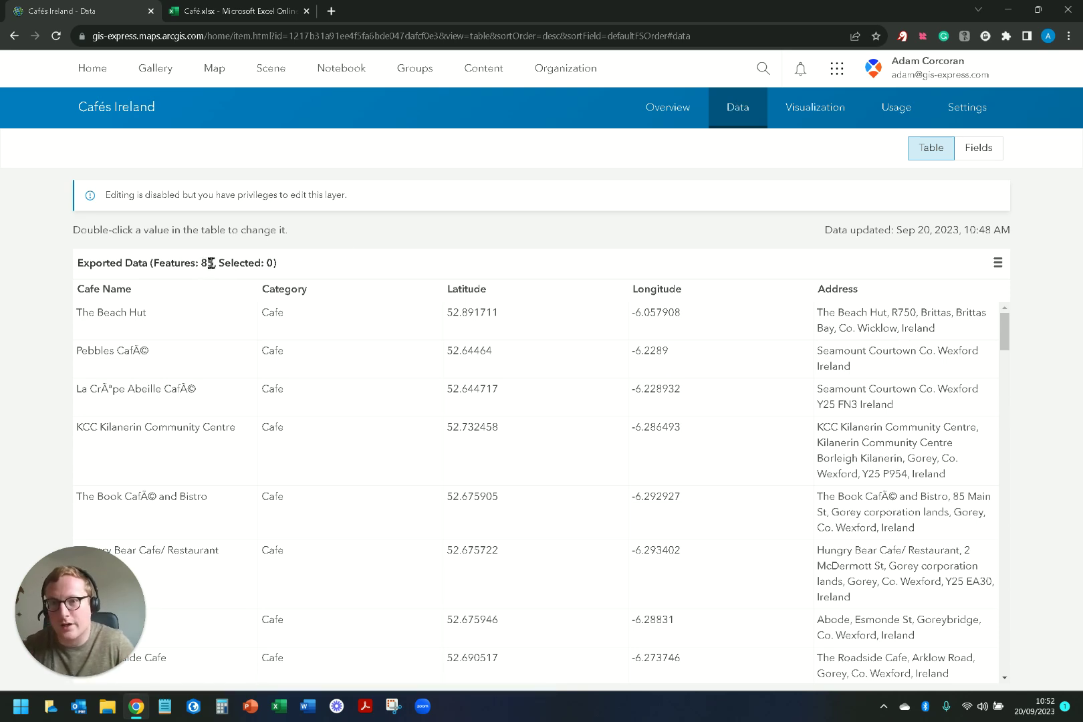
Check the Café.xlsx workbook from the top, then return to the Cafés Ireland Overview page
{"action": "left_click", "coordinate": [237, 9]}
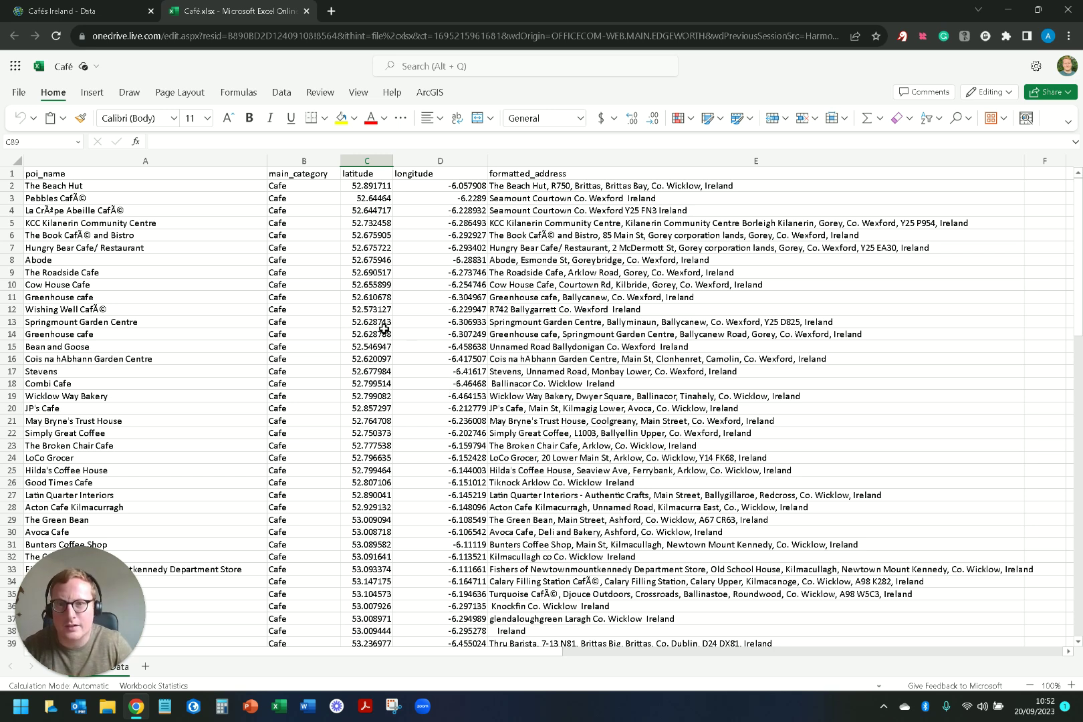
{"action": "left_click", "coordinate": [199, 176]}
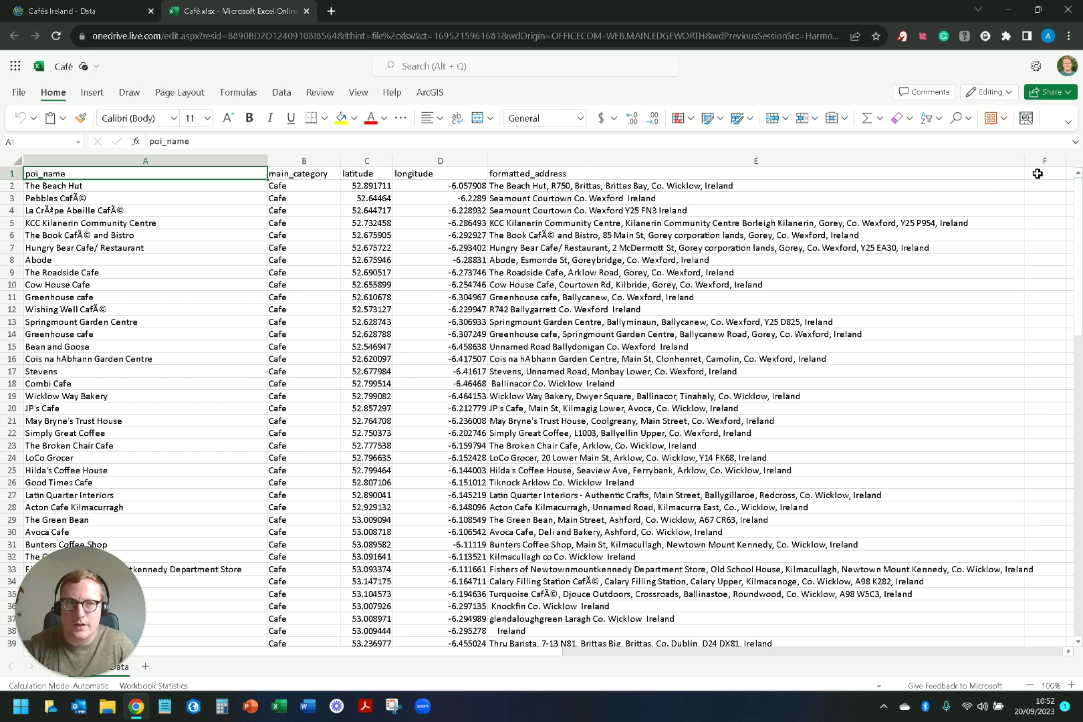
{"action": "left_click", "coordinate": [1041, 174]}
{"action": "left_click", "coordinate": [1044, 209]}
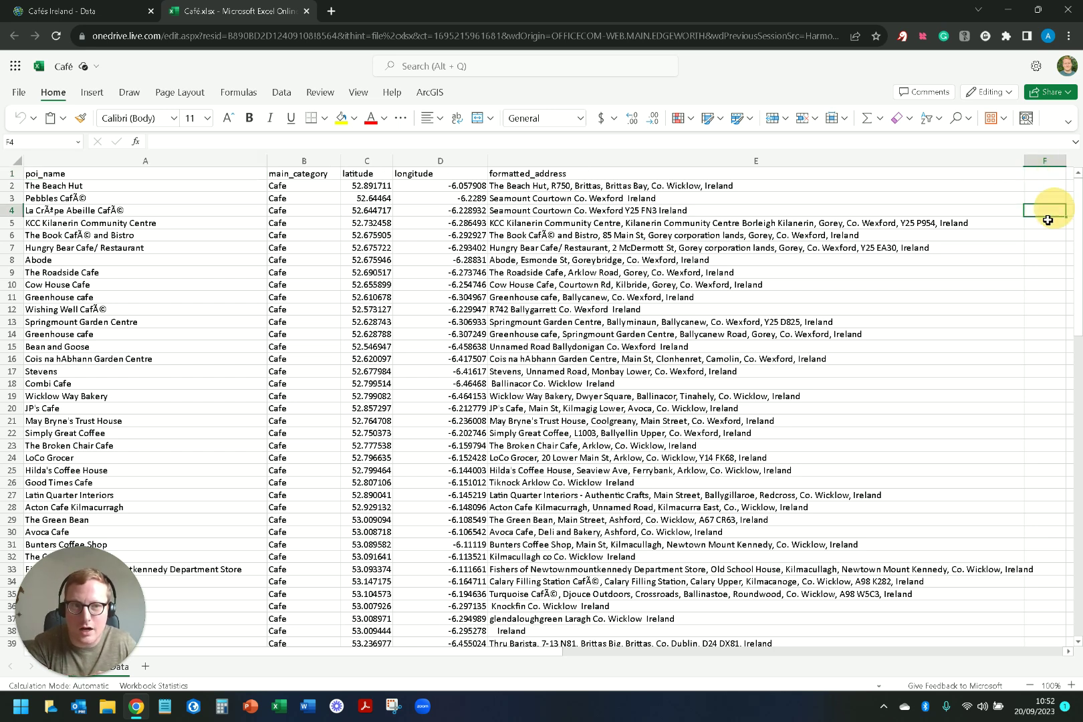
{"action": "left_click", "coordinate": [127, 7]}
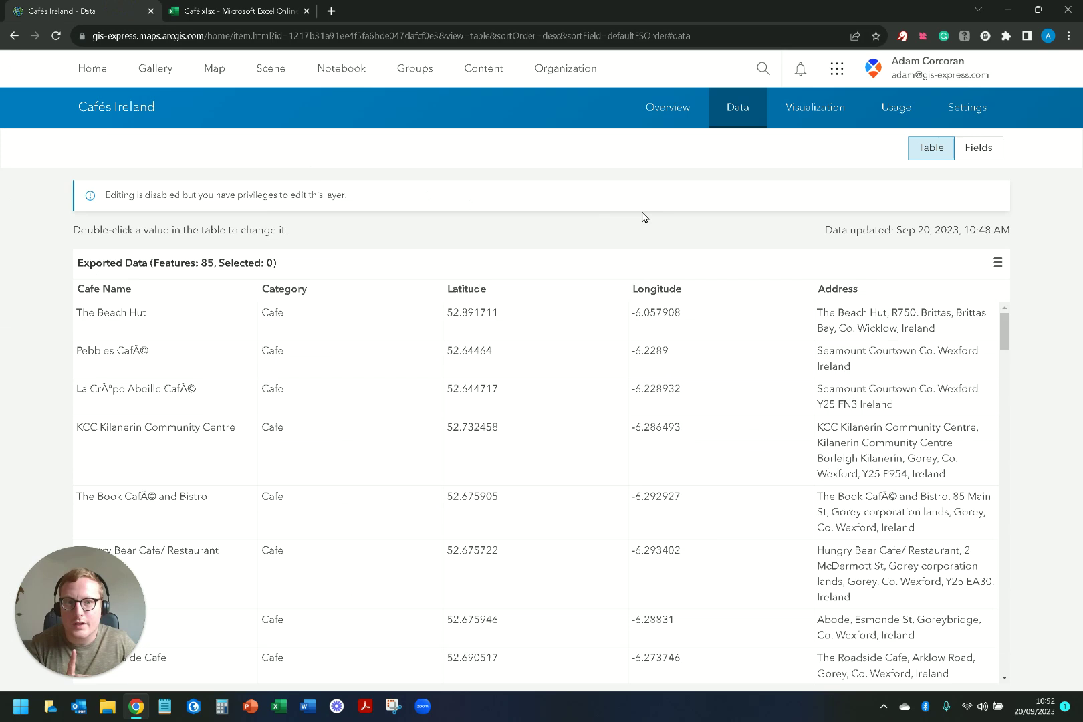
{"action": "left_click", "coordinate": [668, 109]}
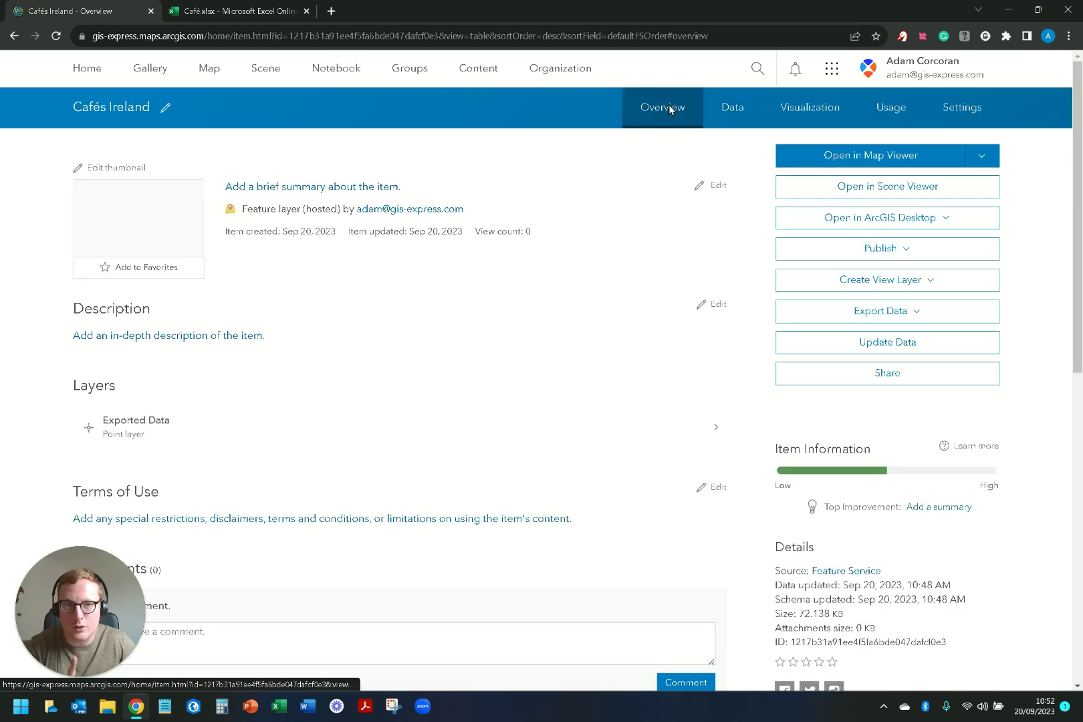
Open Update Data, compare the update types, and settle on 'Overwrite entire feature layer'
{"action": "left_click", "coordinate": [867, 344]}
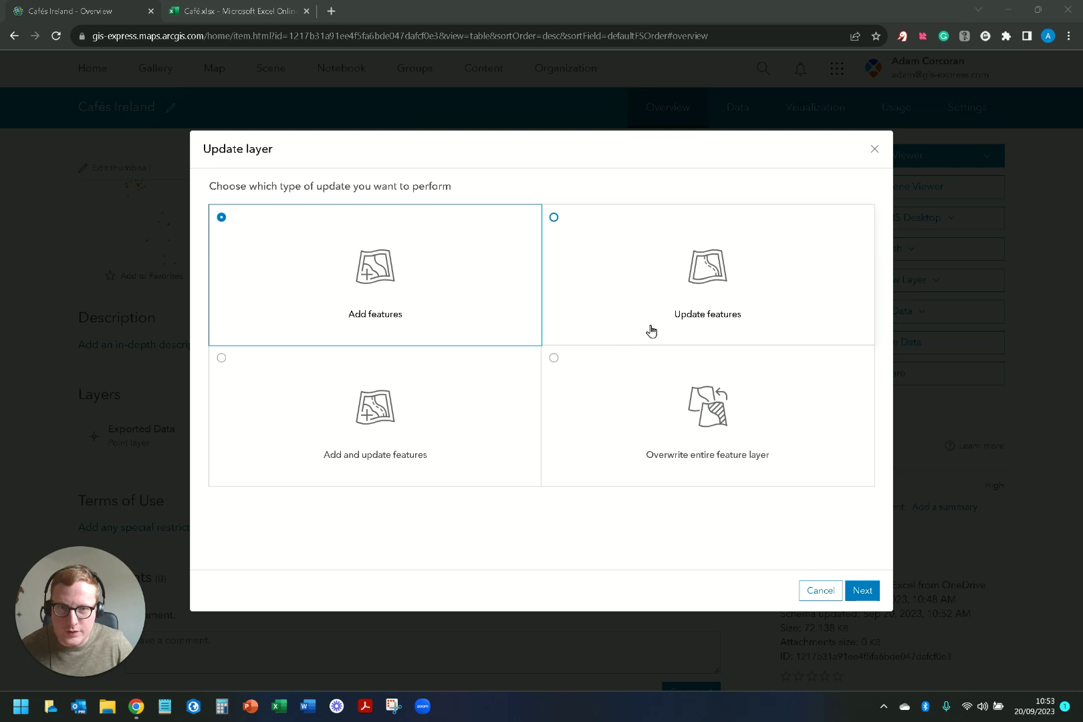
{"action": "left_click", "coordinate": [686, 319]}
{"action": "left_click", "coordinate": [475, 431]}
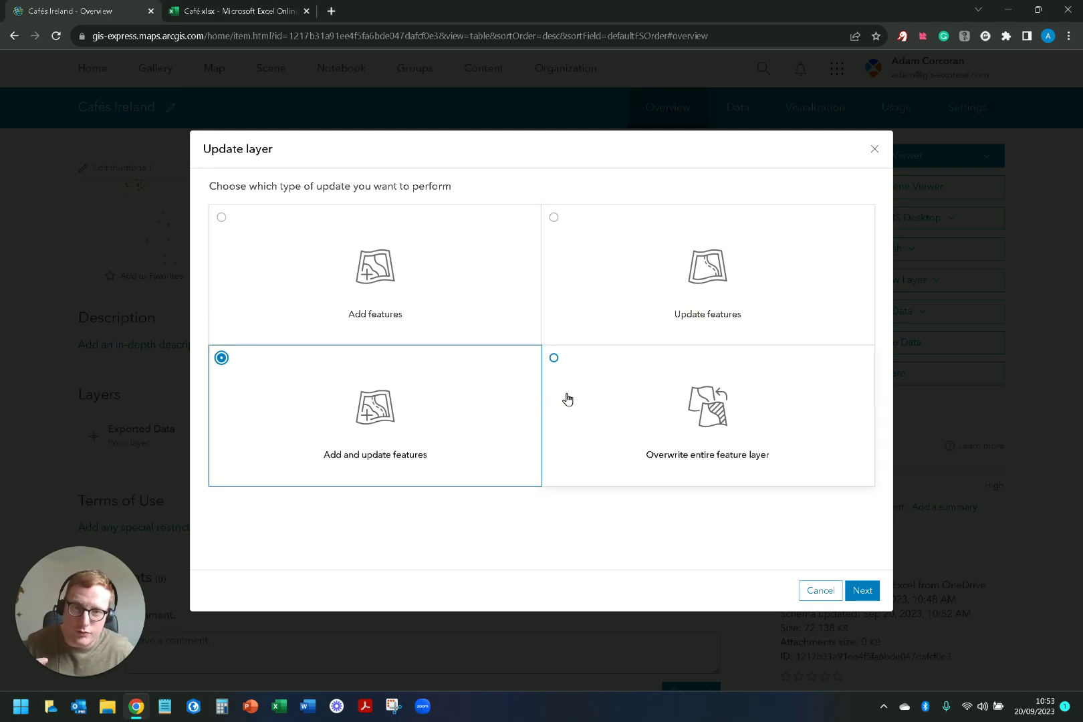
{"action": "left_click", "coordinate": [604, 432]}
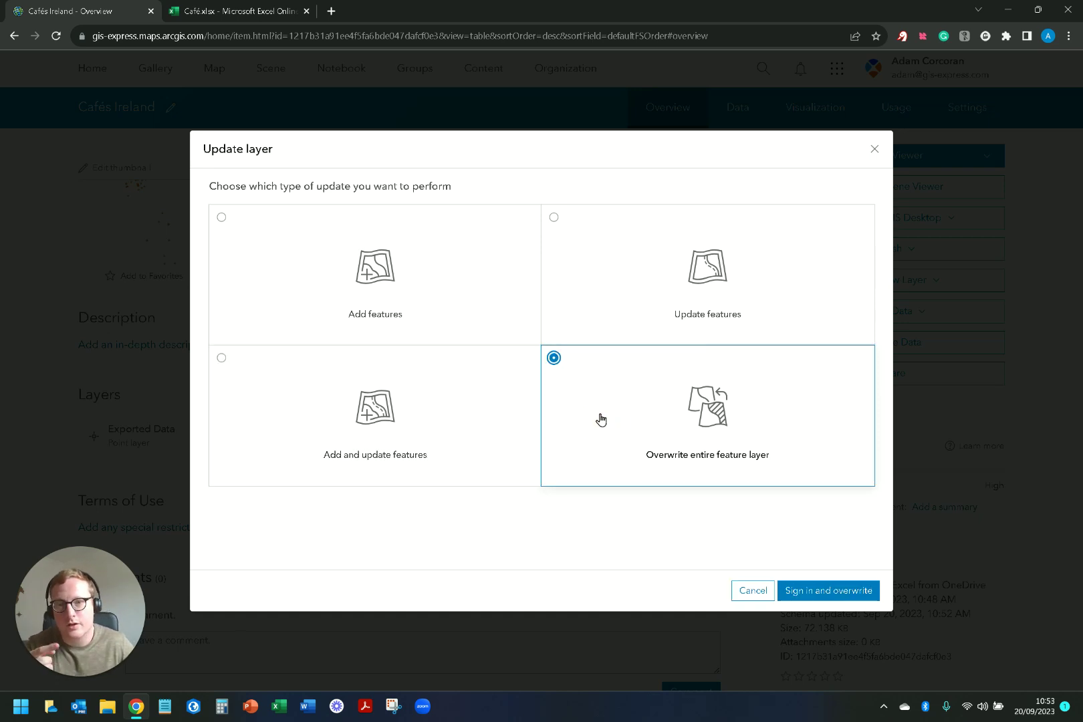
{"action": "left_click", "coordinate": [457, 331]}
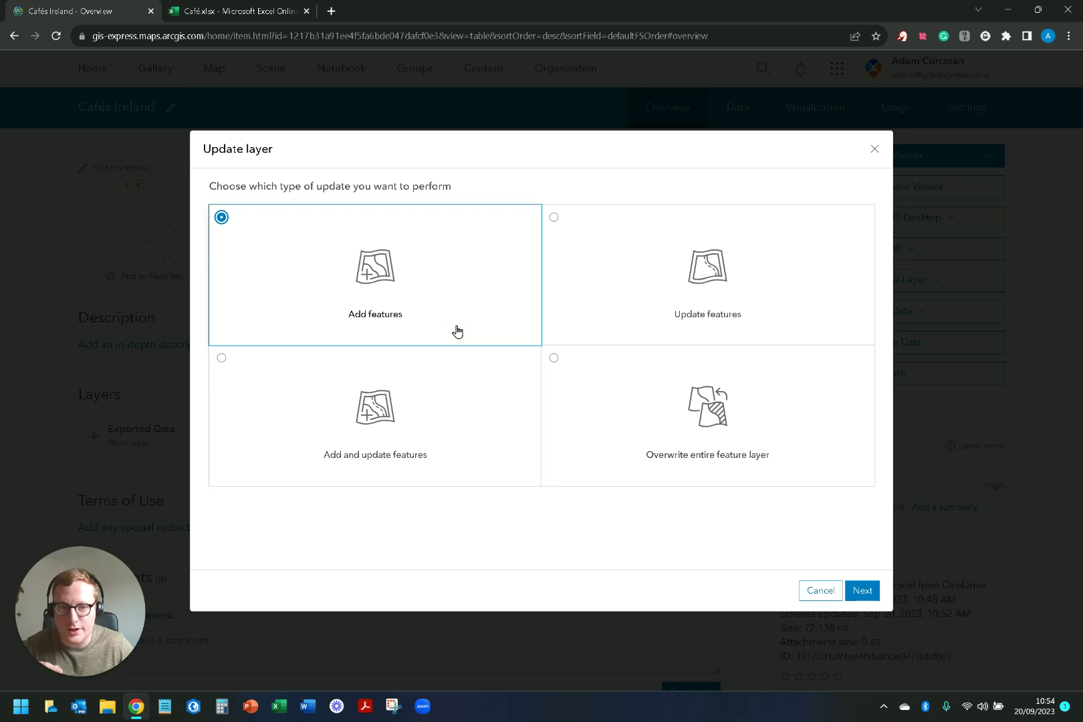
{"action": "left_click", "coordinate": [614, 299]}
{"action": "left_click", "coordinate": [494, 289]}
{"action": "left_click", "coordinate": [861, 590]}
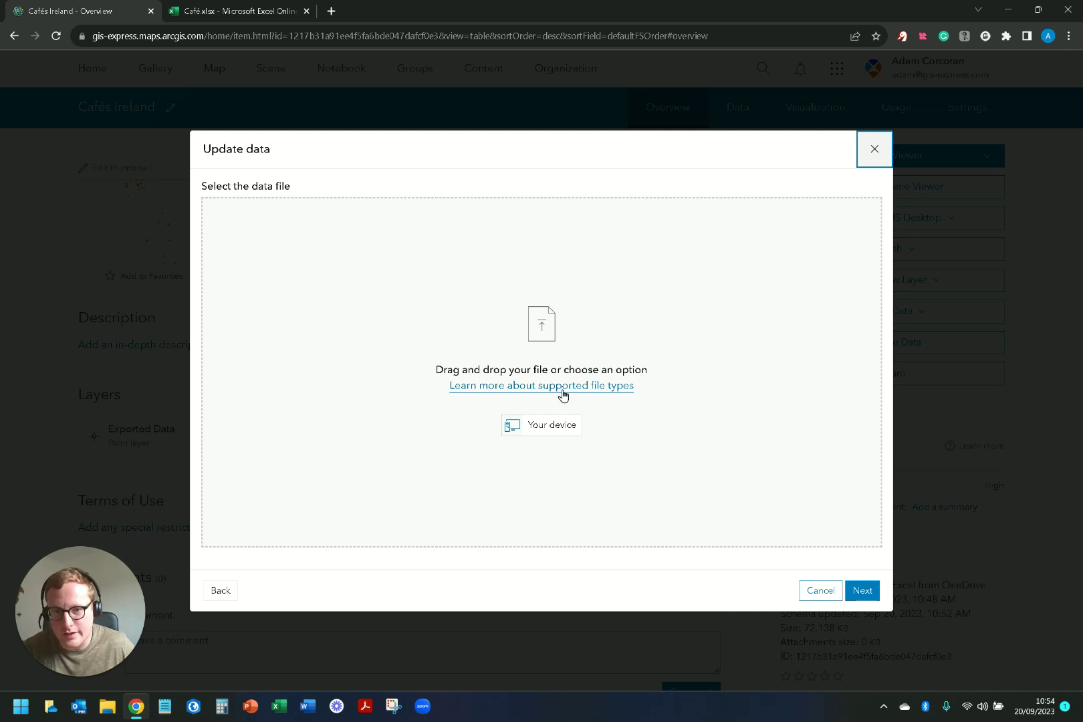
{"action": "left_click", "coordinate": [219, 589]}
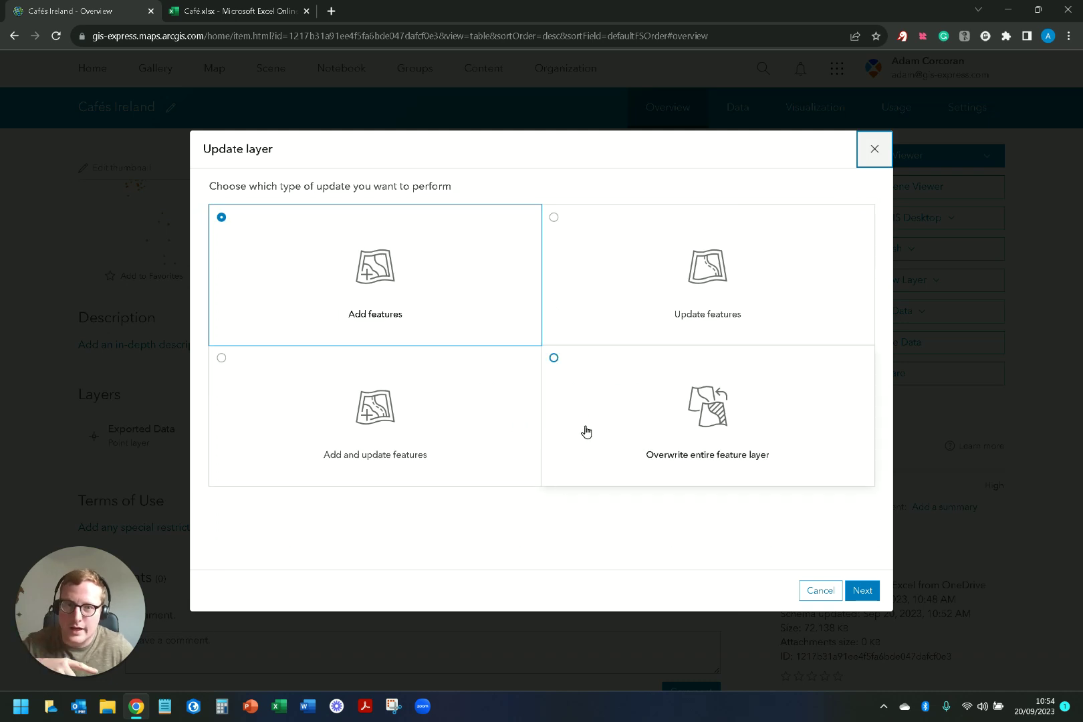
{"action": "left_click", "coordinate": [587, 425]}
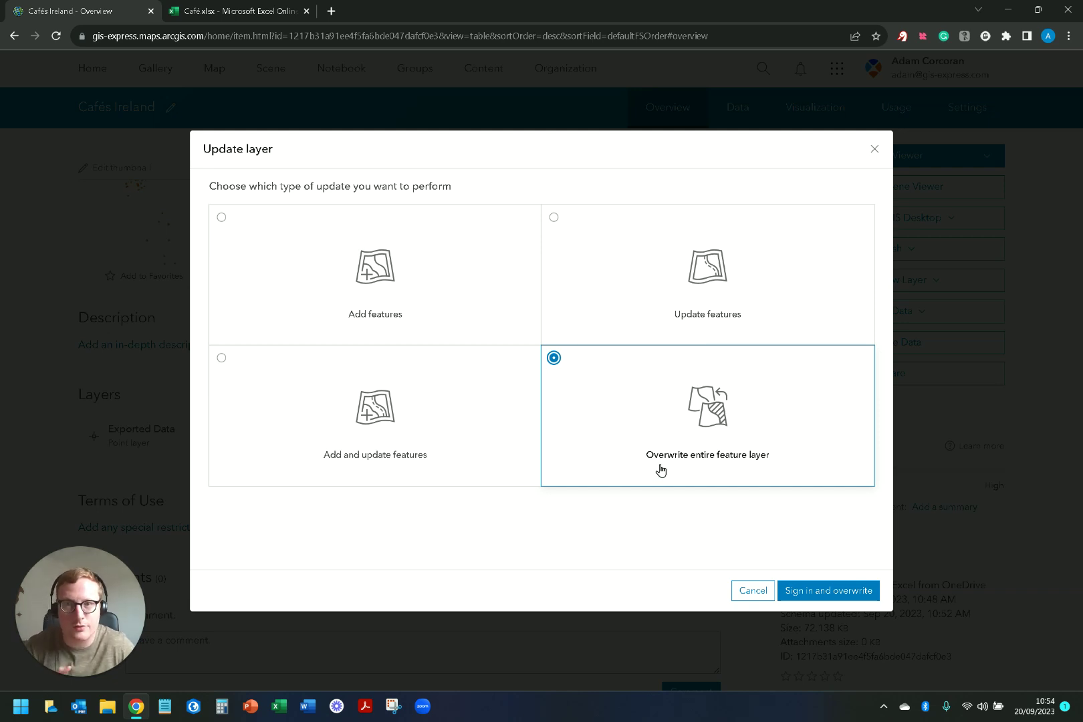
{"action": "left_click", "coordinate": [277, 5]}
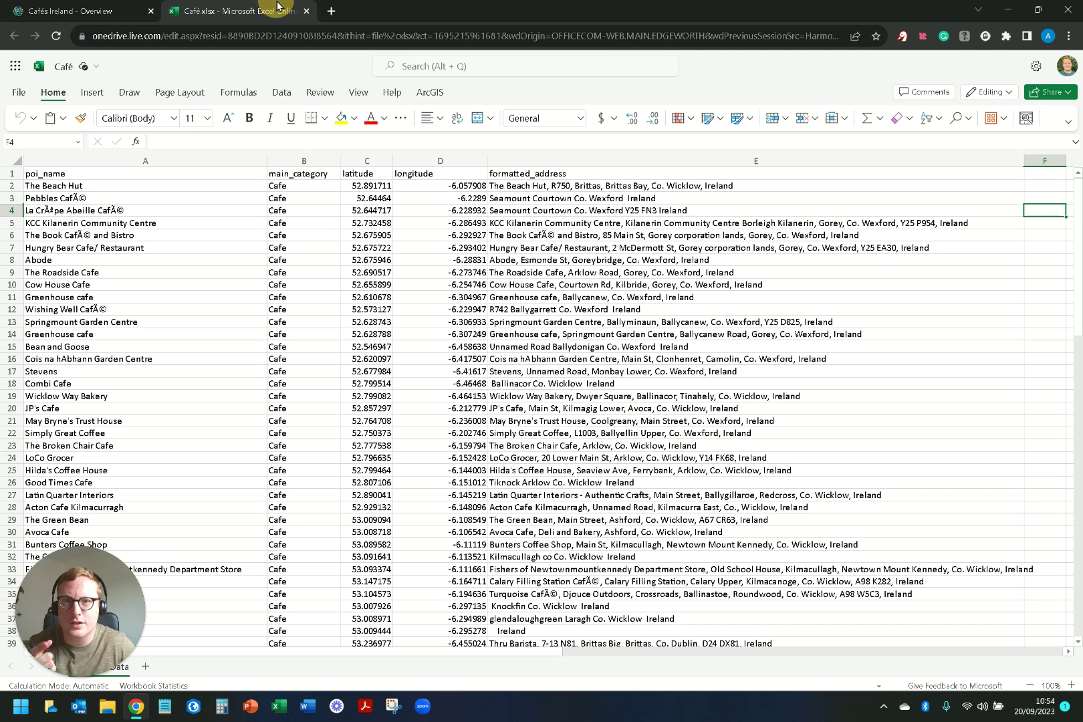
{"action": "scroll", "coordinate": [449, 321], "scroll_direction": "down", "scroll_amount": 7}
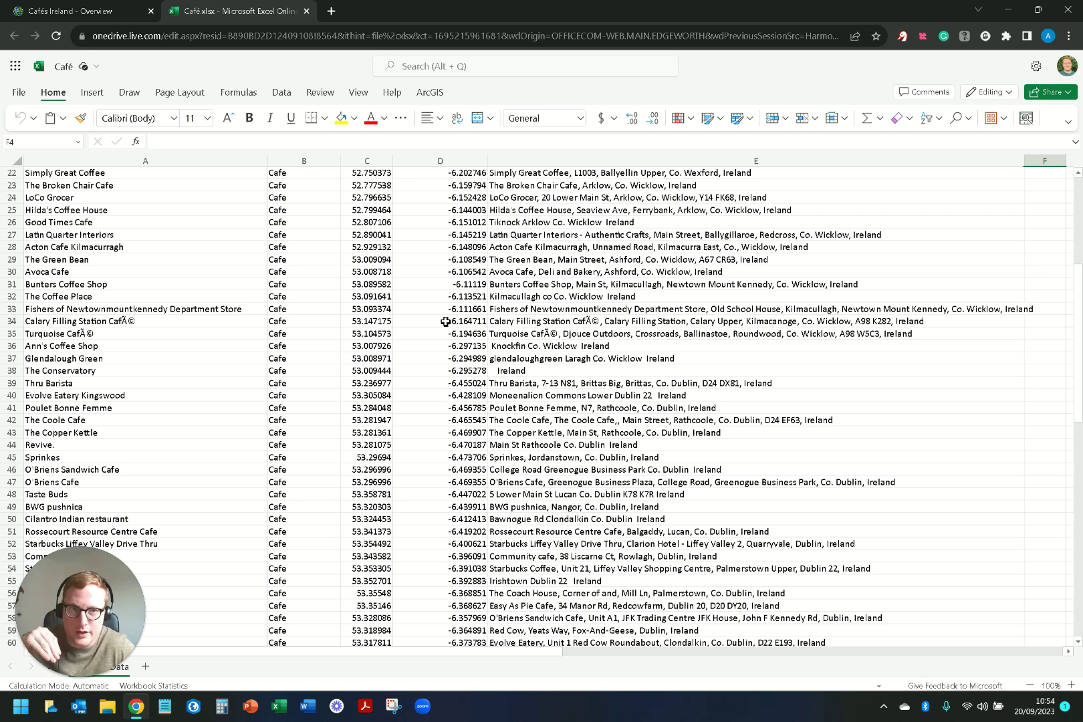
{"action": "left_click", "coordinate": [91, 9]}
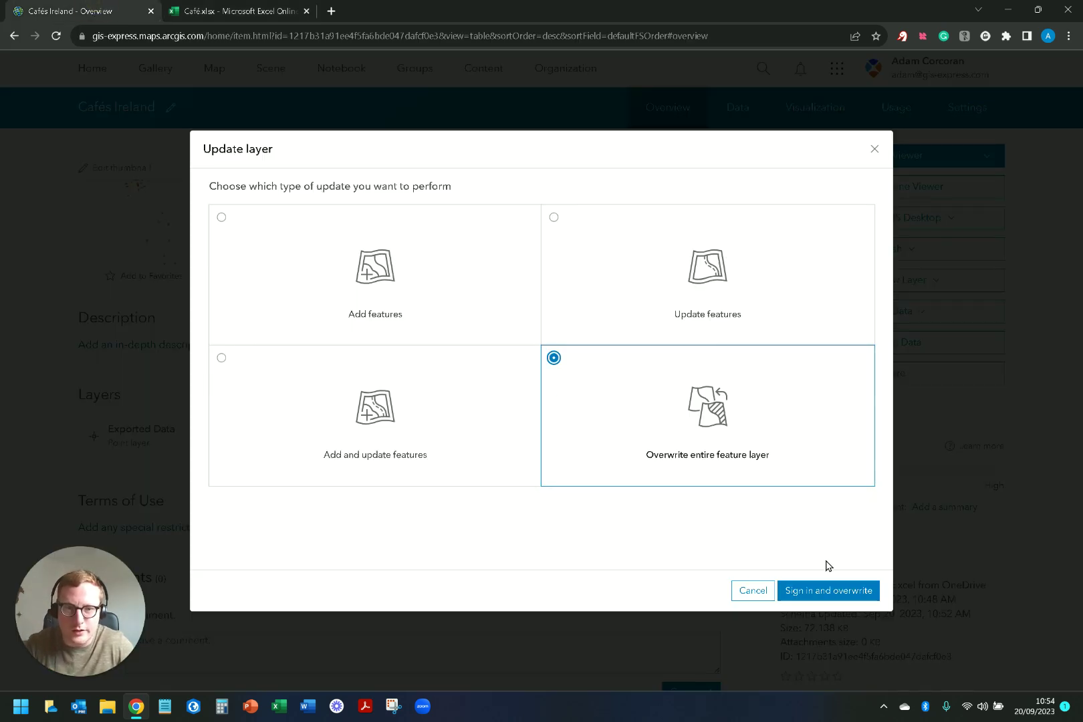
Overwrite Cafés_Ireland from the workbook and confirm its Data table now lists 84 features
{"action": "left_click", "coordinate": [829, 593]}
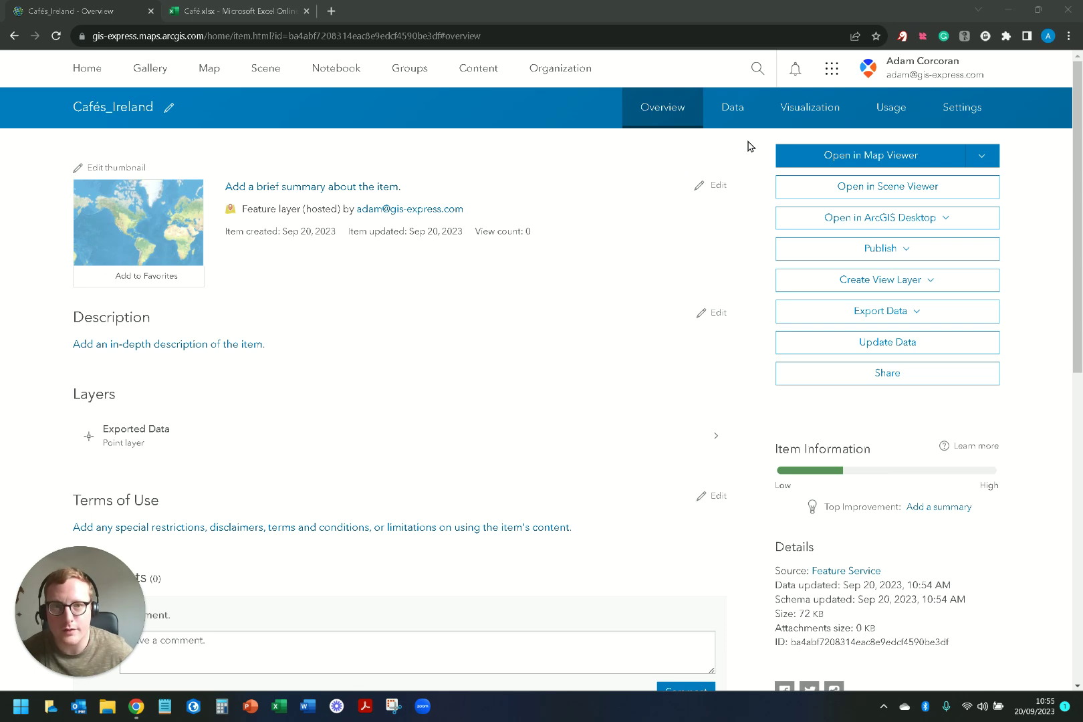
{"action": "left_click", "coordinate": [732, 109]}
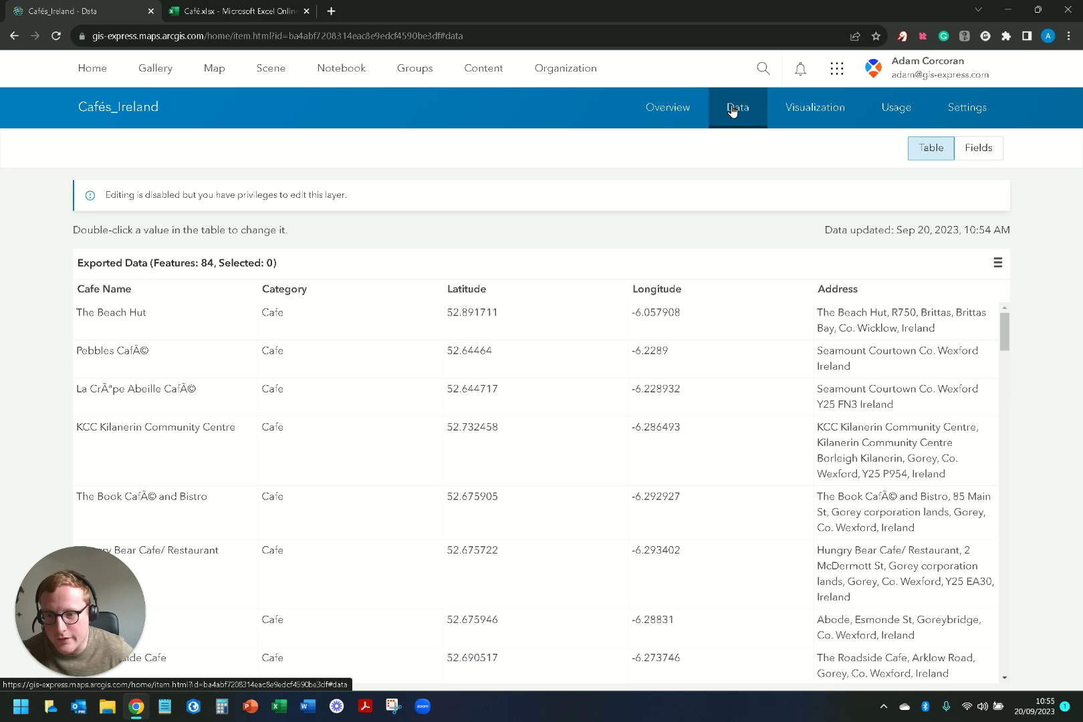
{"action": "left_click_drag", "start_coordinate": [1002, 332], "coordinate": [999, 665]}
{"action": "left_click_drag", "start_coordinate": [43, 599], "coordinate": [43, 497]}
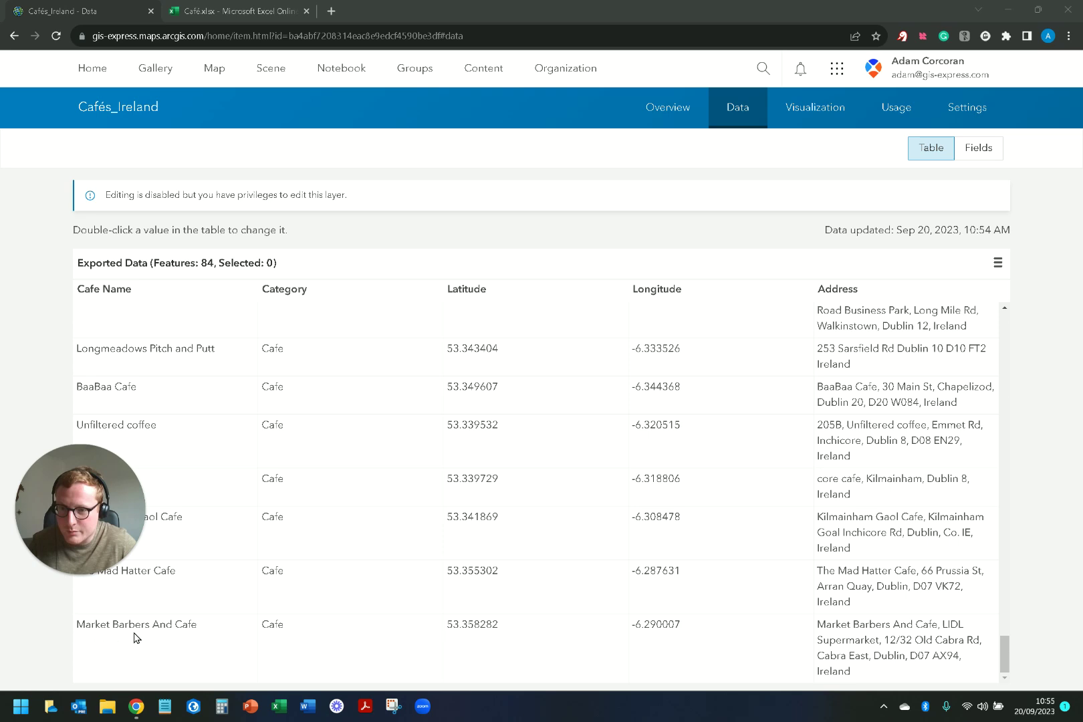
{"action": "left_click", "coordinate": [282, 6]}
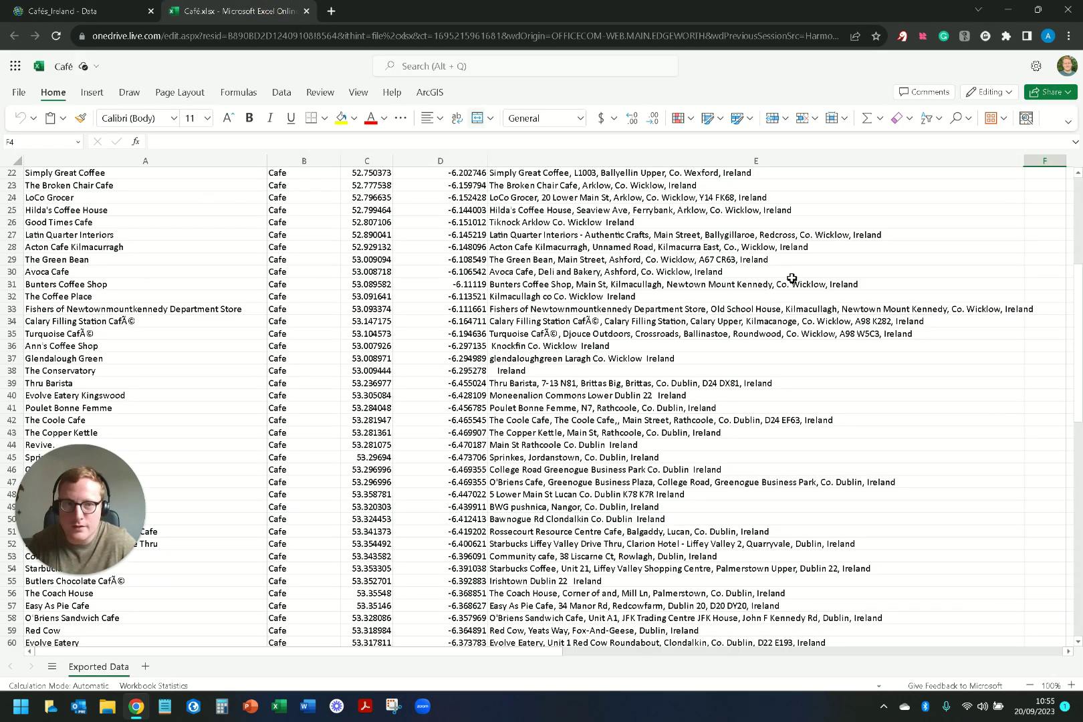
{"action": "scroll", "coordinate": [490, 380], "scroll_direction": "down", "scroll_amount": 5}
{"action": "left_click", "coordinate": [334, 391]}
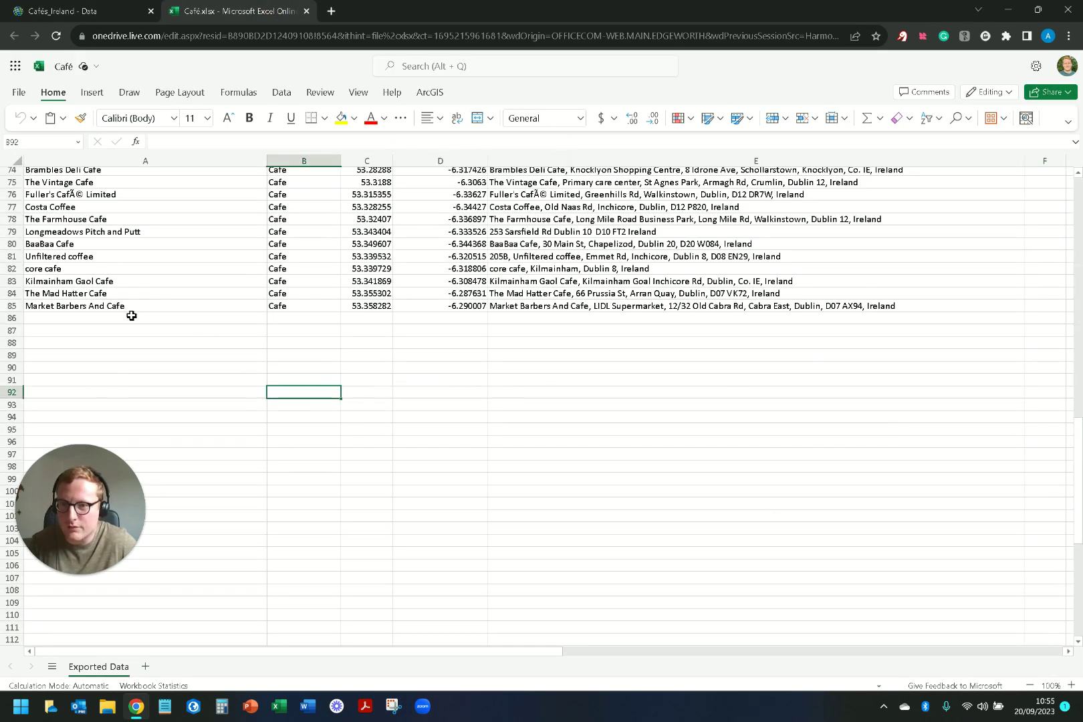
{"action": "left_click", "coordinate": [134, 307]}
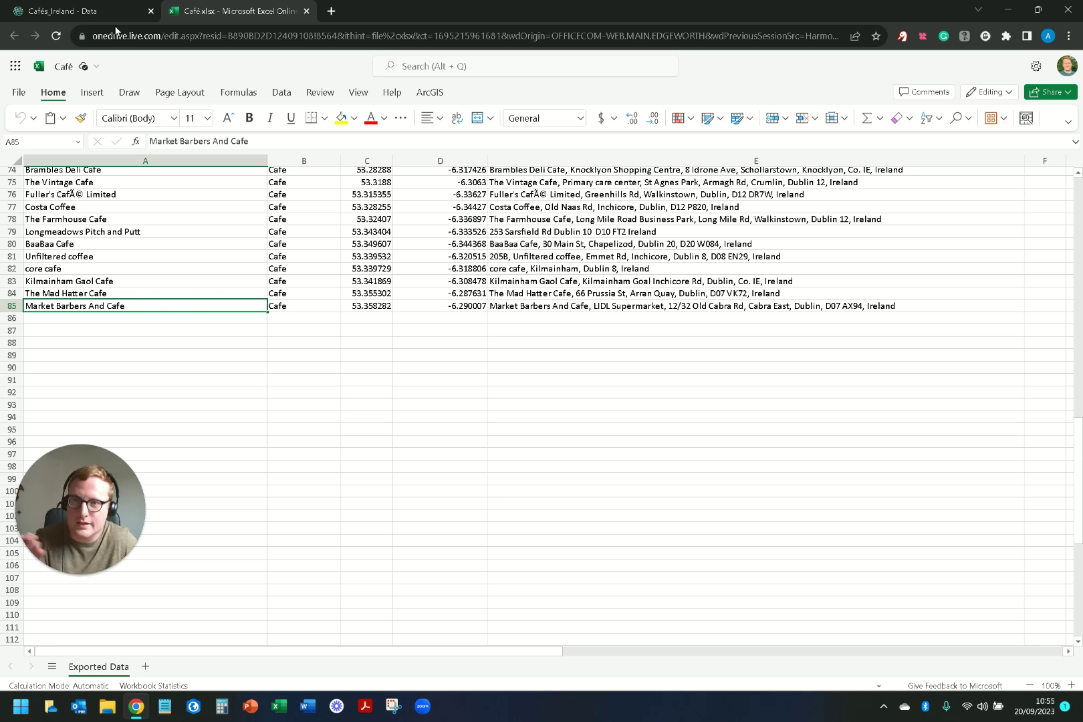
{"action": "left_click", "coordinate": [96, 6]}
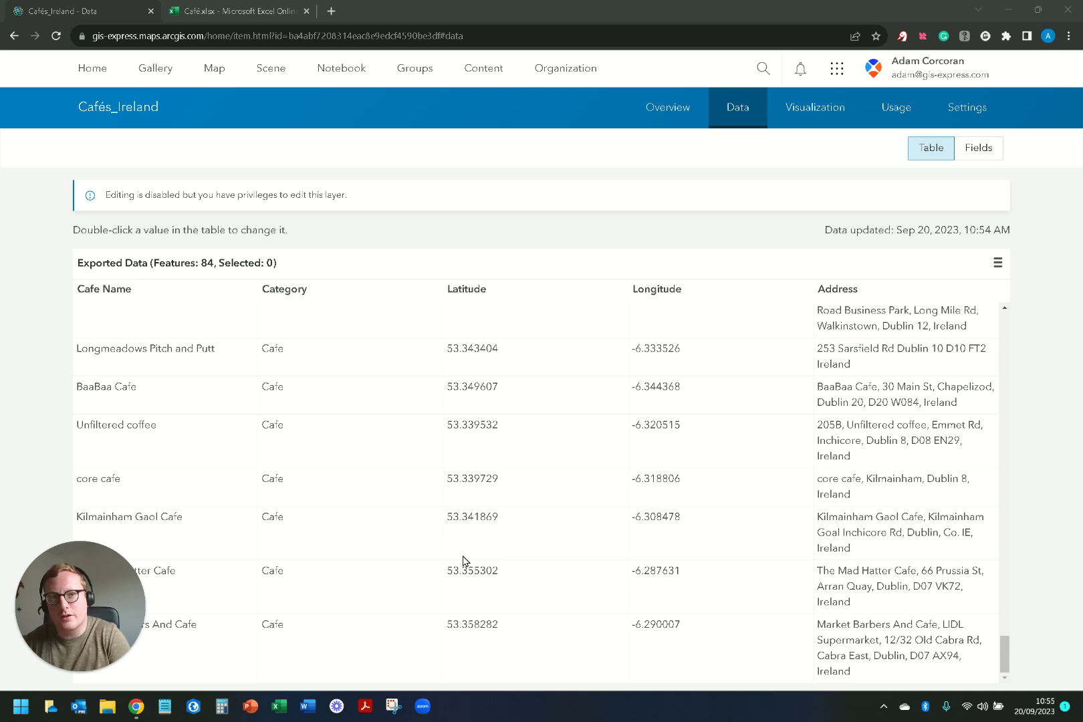
Show the Cafés_Ireland Overview, with data updated 10:54 AM, and close the Update layer dialog without changes
{"action": "left_click", "coordinate": [672, 113]}
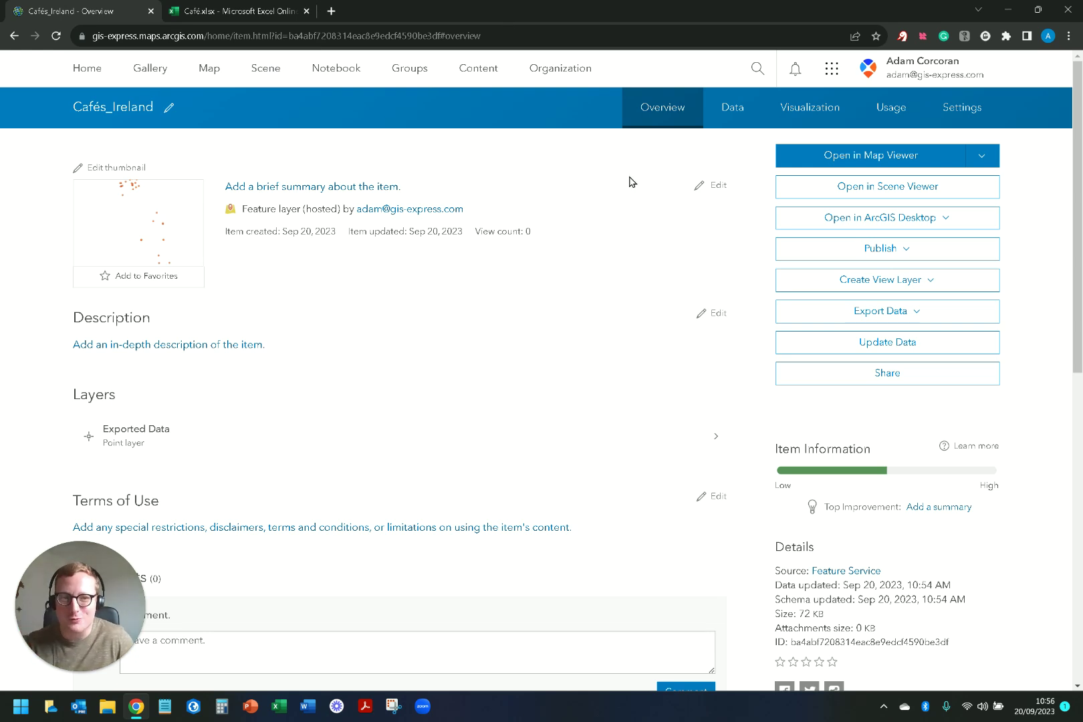
{"action": "left_click", "coordinate": [808, 341]}
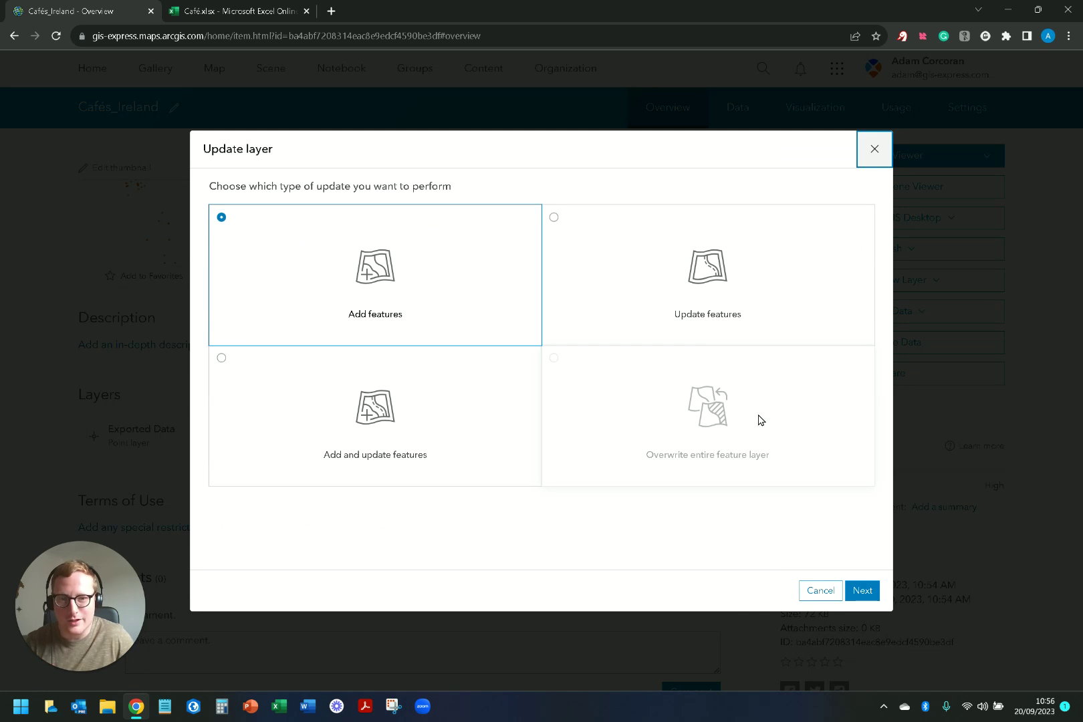
{"action": "left_click", "coordinate": [862, 166]}
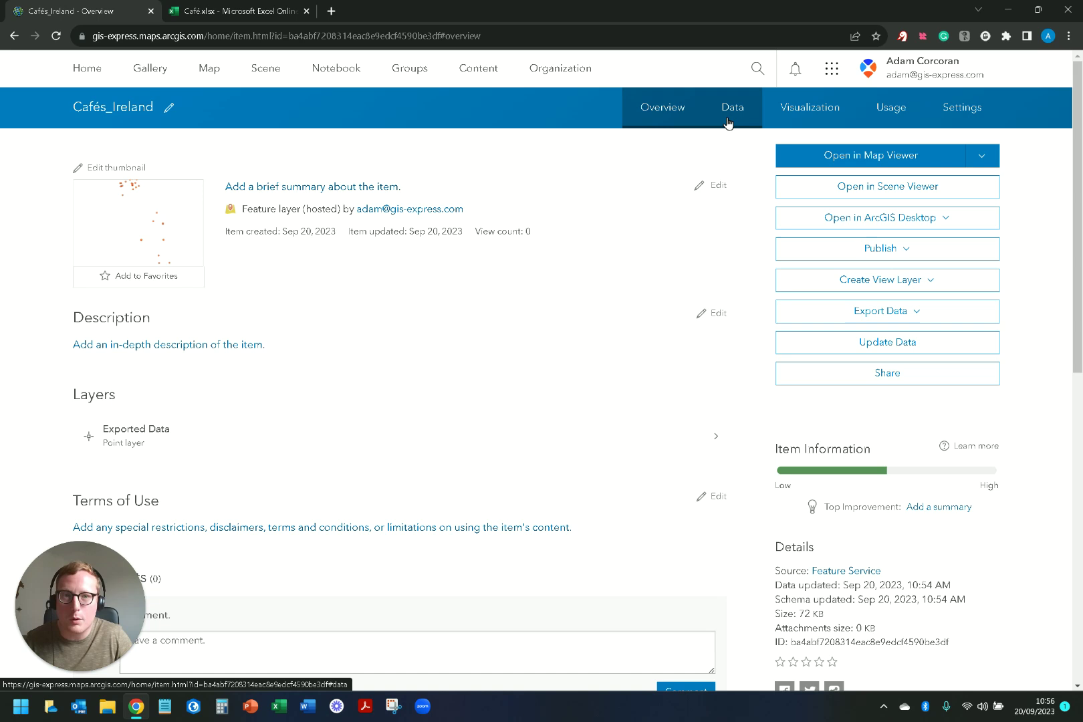
{"action": "left_click", "coordinate": [278, 13]}
{"action": "left_click", "coordinate": [365, 378]}
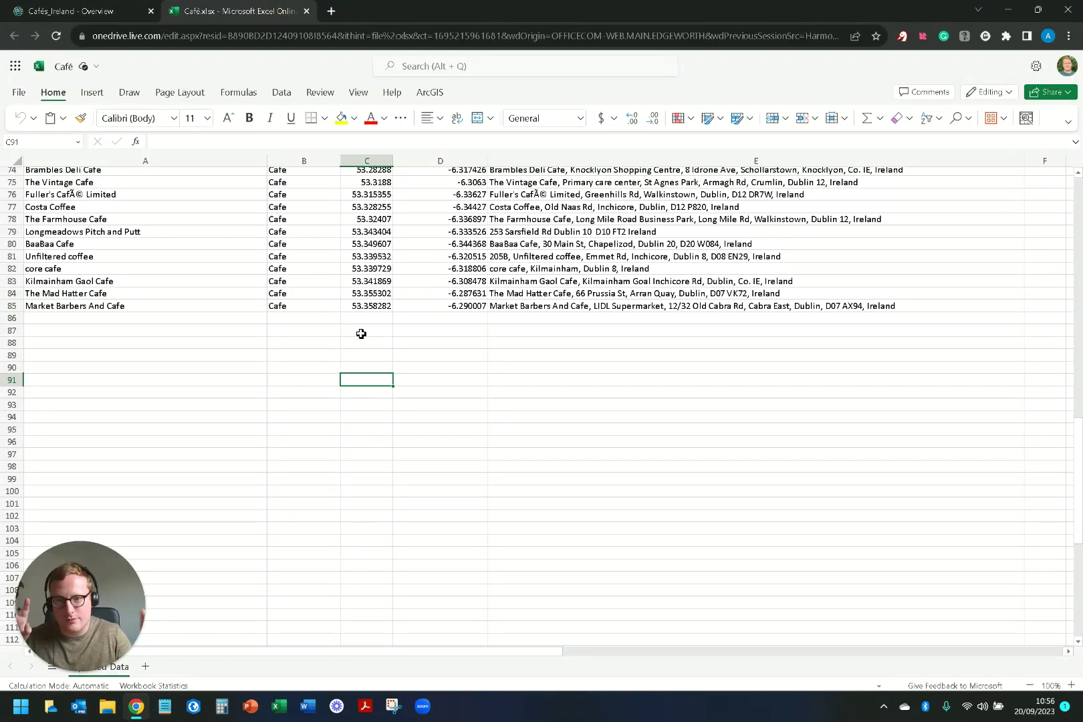
{"action": "scroll", "coordinate": [252, 386], "scroll_direction": "up", "scroll_amount": 20}
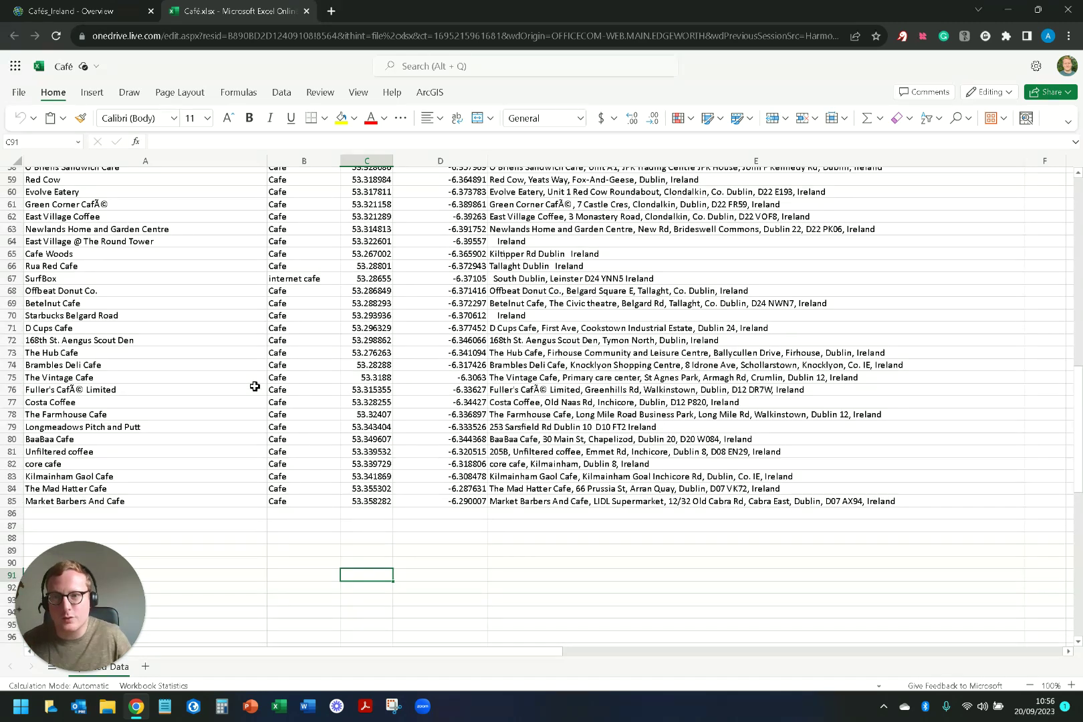
{"action": "scroll", "coordinate": [251, 389], "scroll_direction": "down", "scroll_amount": 20}
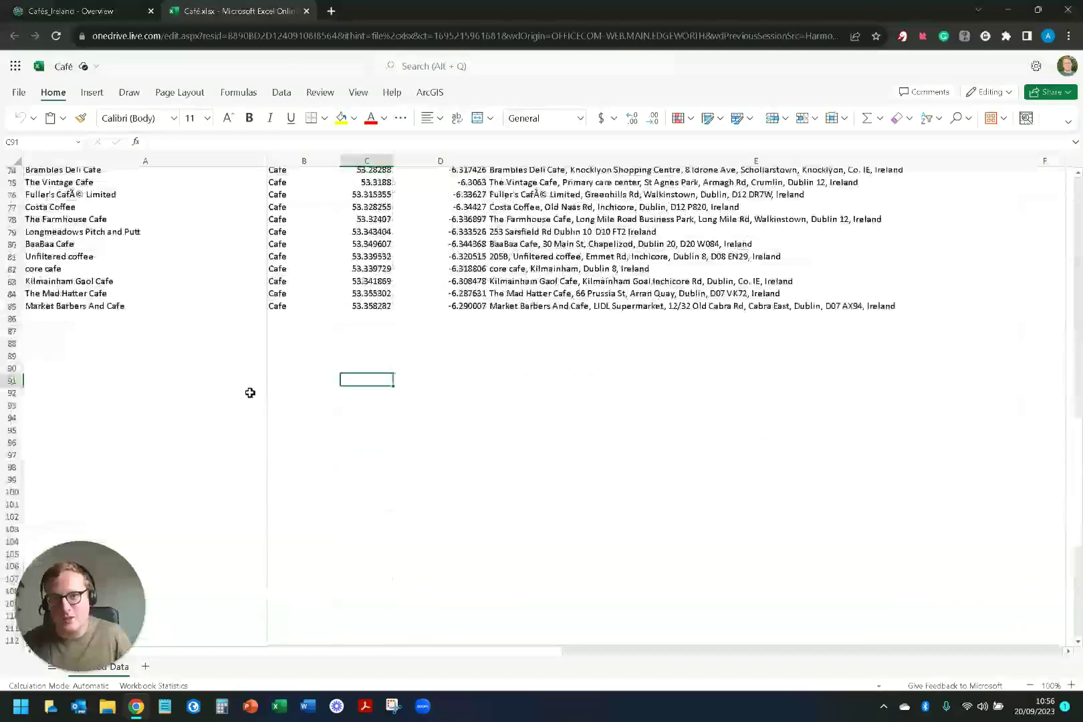
{"action": "left_click", "coordinate": [81, 8]}
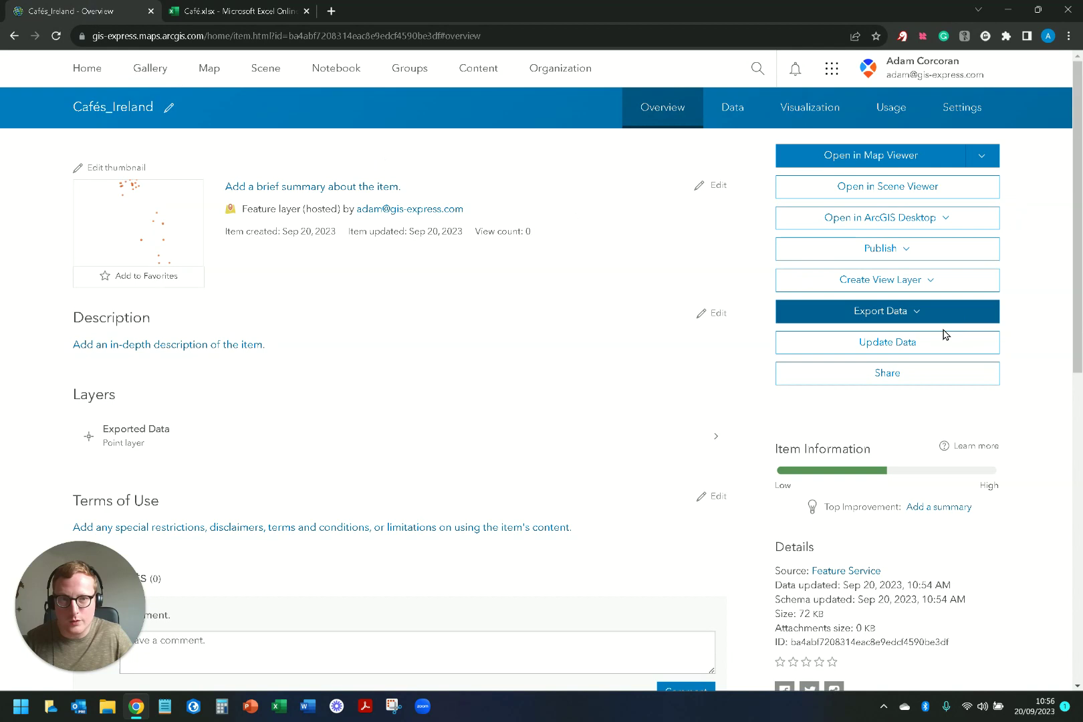